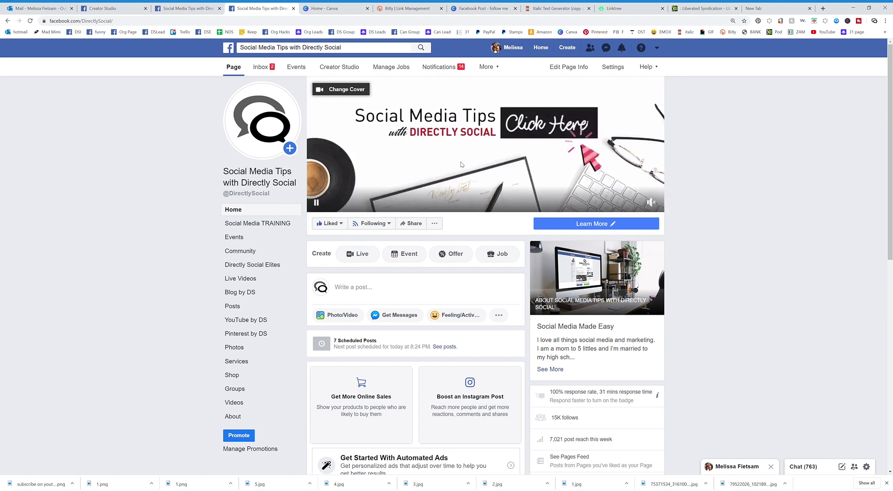
# Watch the Facebook cover video on its own page, then return to the Canva home tab
pyautogui.click(442, 138)
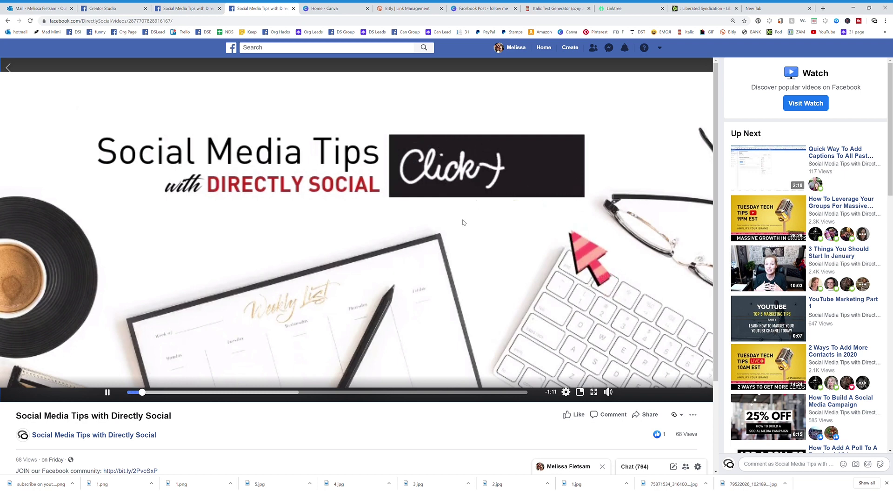
pyautogui.scroll(-1, 465, 242)
pyautogui.scroll(-2, 435, 271)
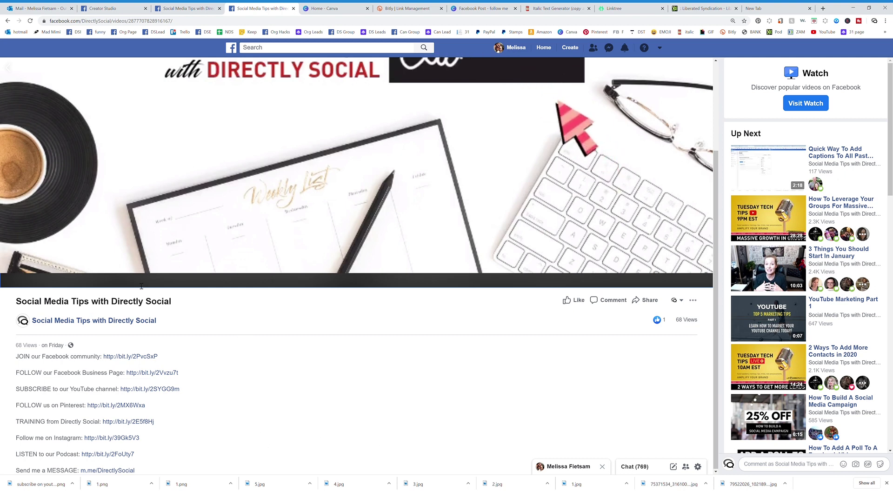
pyautogui.scroll(2, 443, 240)
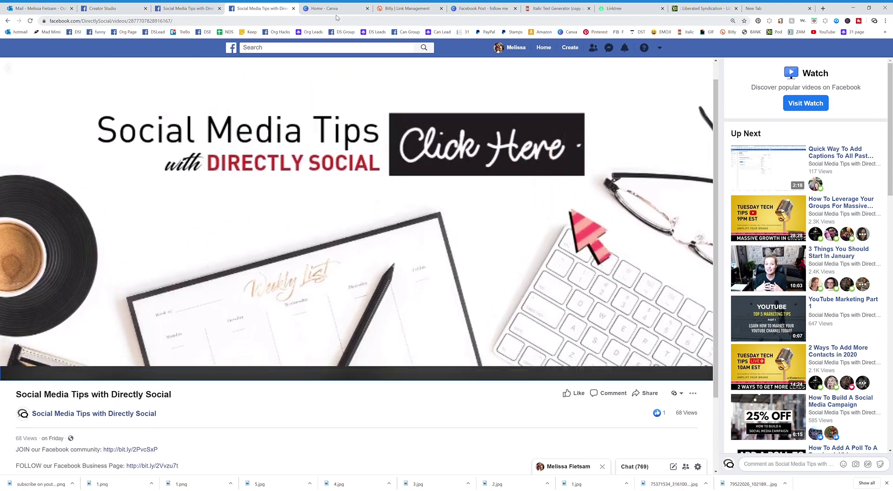
pyautogui.click(321, 8)
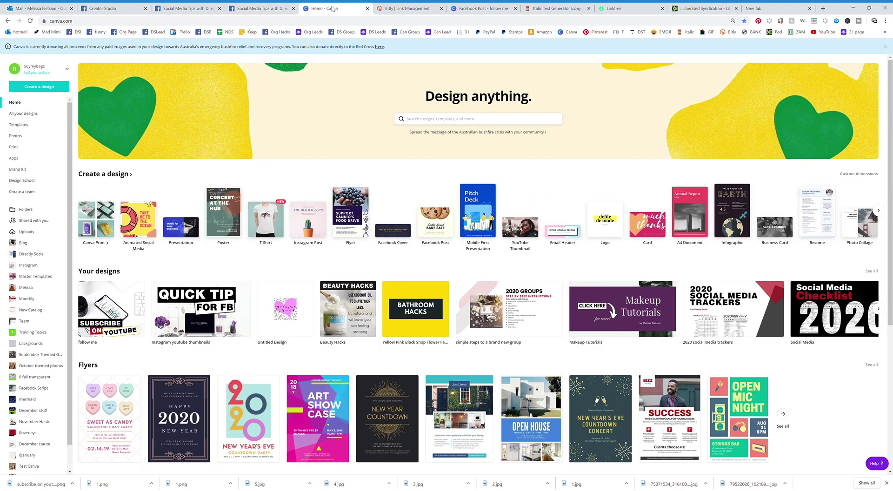
# Create a blank custom-size Canva design of 820 × 360 px
pyautogui.click(329, 185)
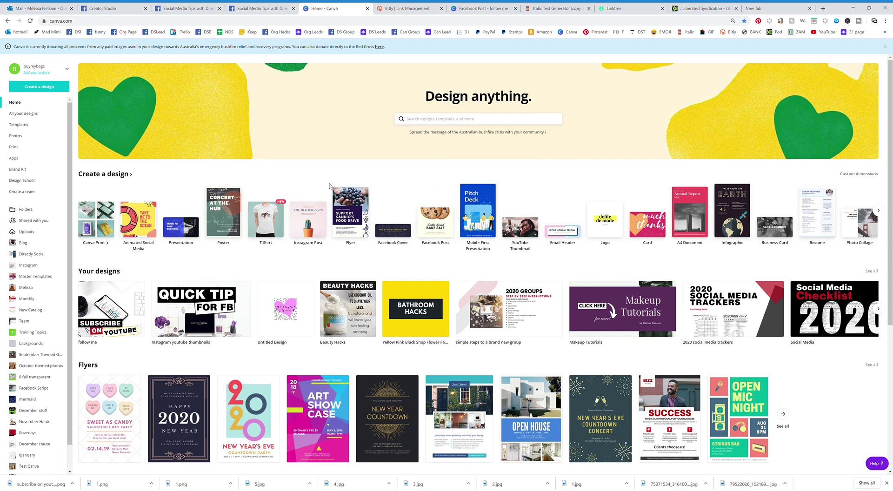
pyautogui.click(849, 178)
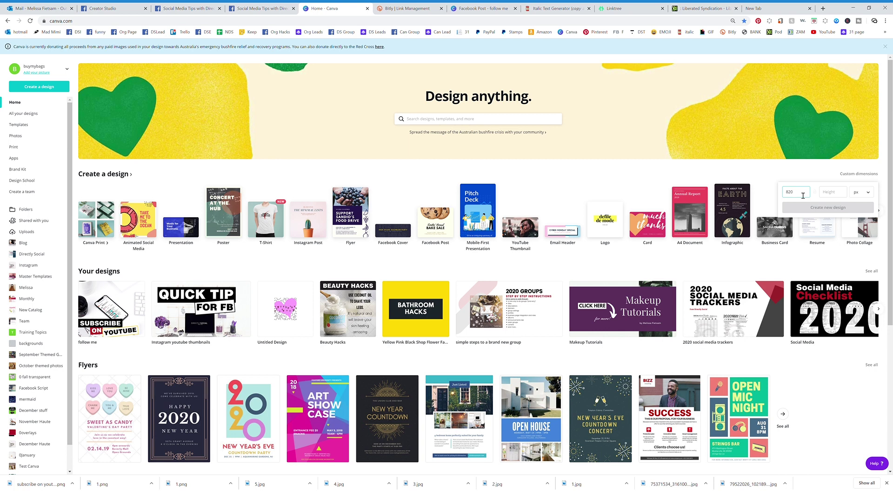
pyautogui.click(830, 193)
pyautogui.write('360')
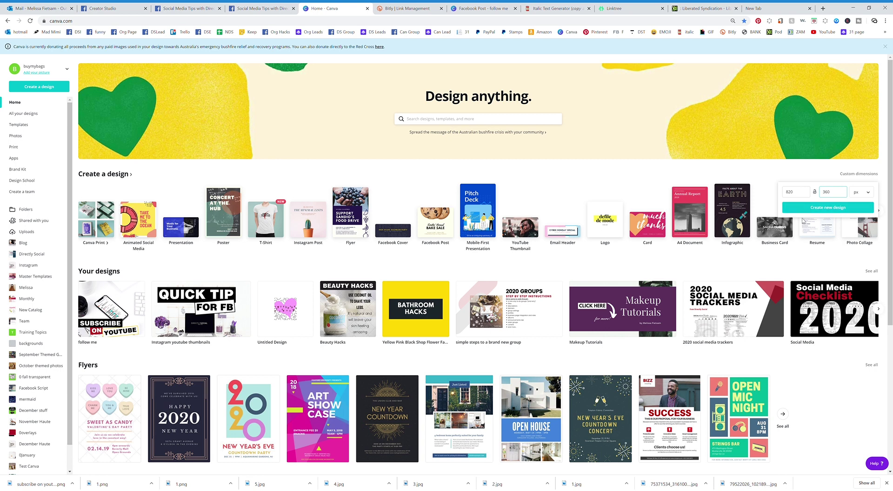
pyautogui.click(815, 212)
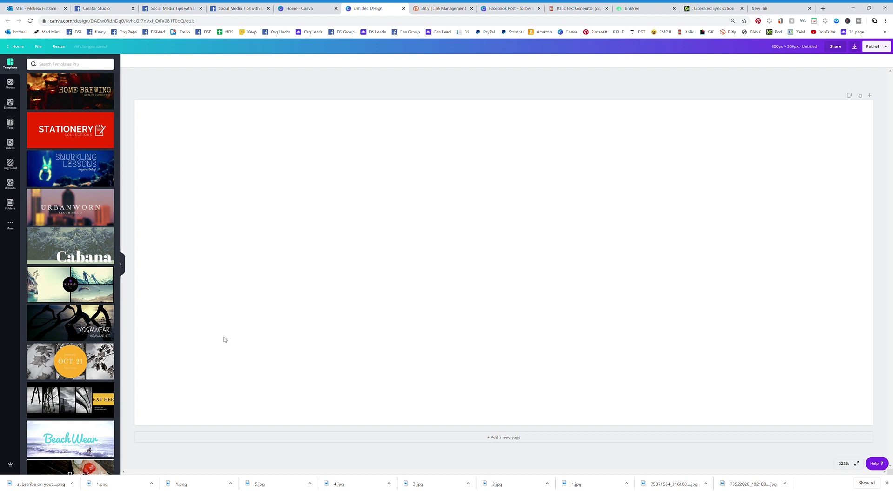
# Find the 'wide' photo folder and drag the coffee and weekly-list desk photo onto the canvas as background
pyautogui.click(11, 204)
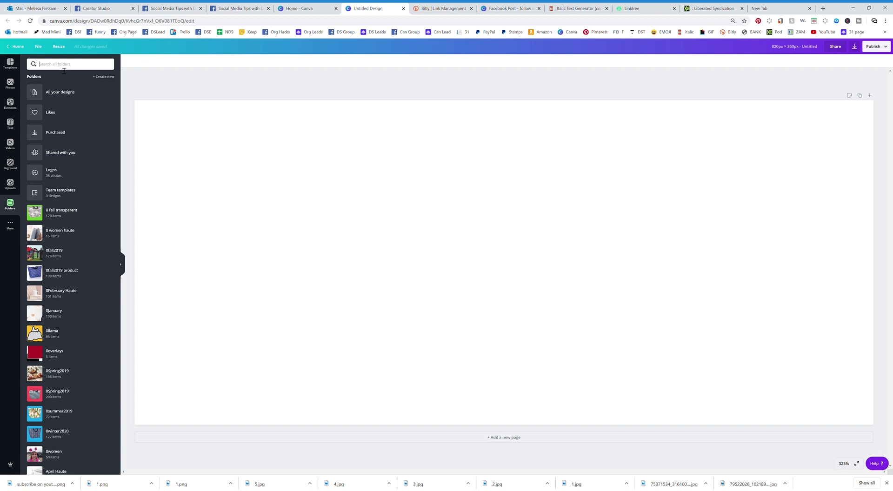
pyautogui.write('wide')
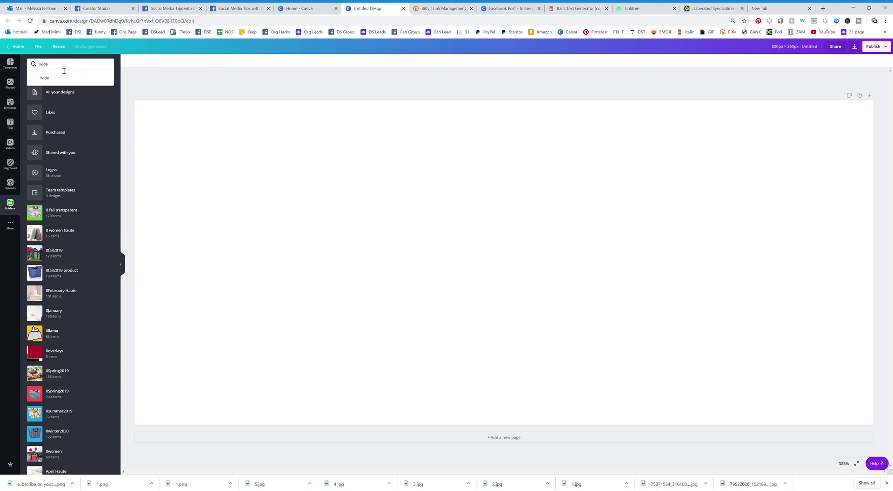
pyautogui.click(60, 79)
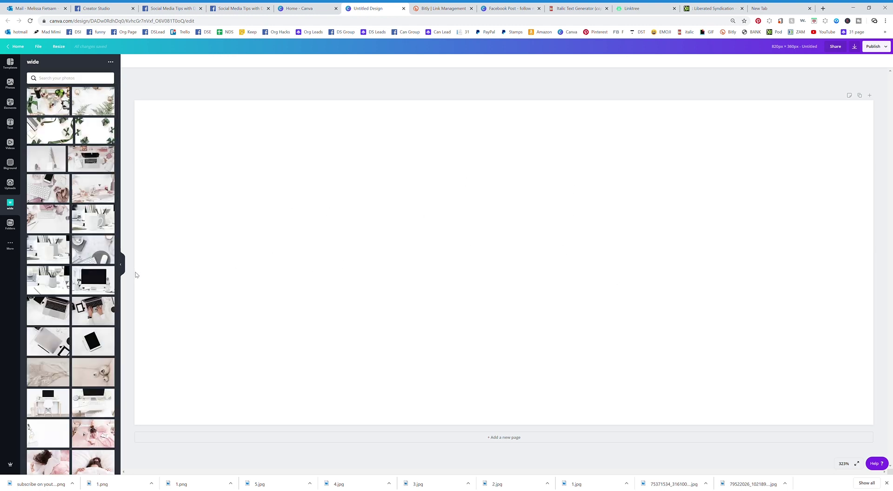
pyautogui.scroll(-5, 84, 312)
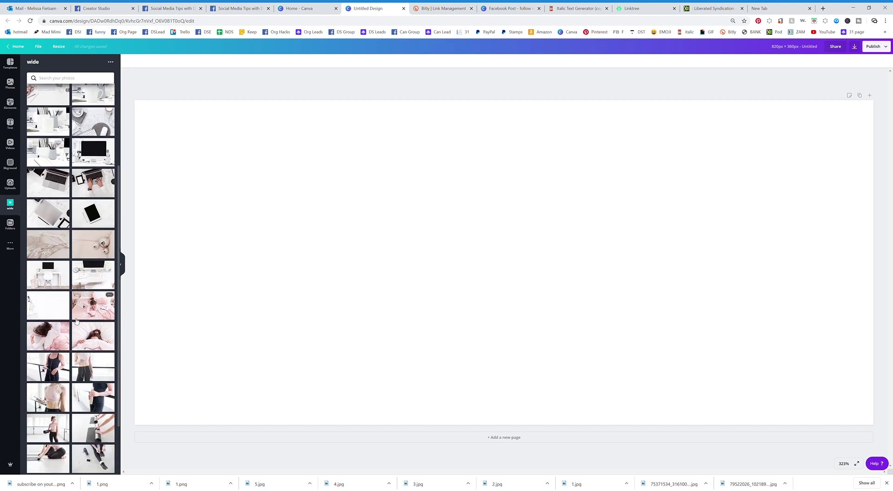
pyautogui.scroll(-10, 77, 323)
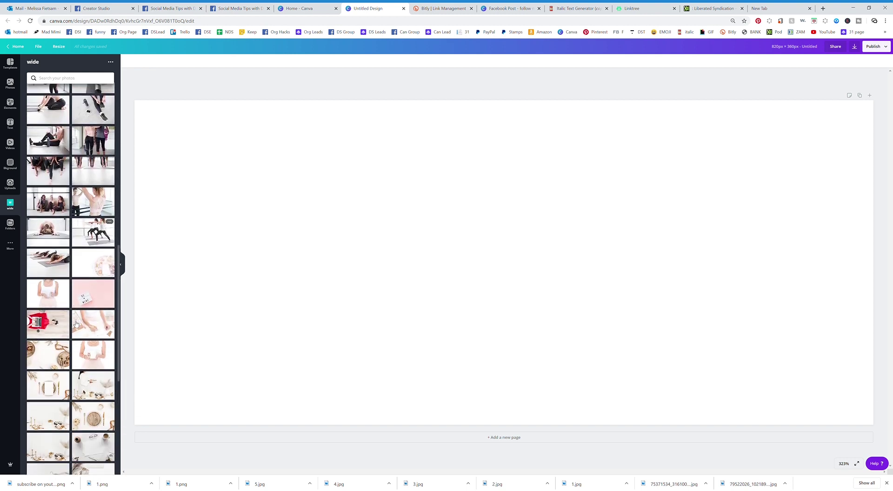
pyautogui.scroll(-4, 77, 324)
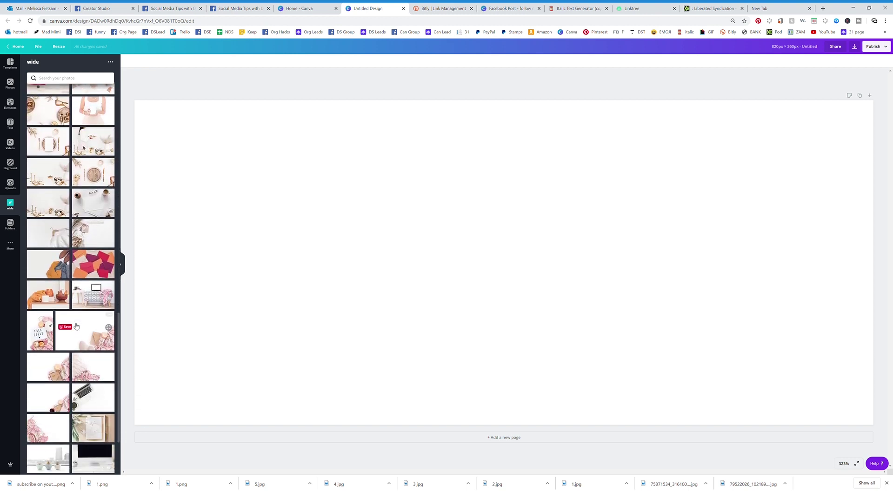
pyautogui.scroll(-3, 76, 326)
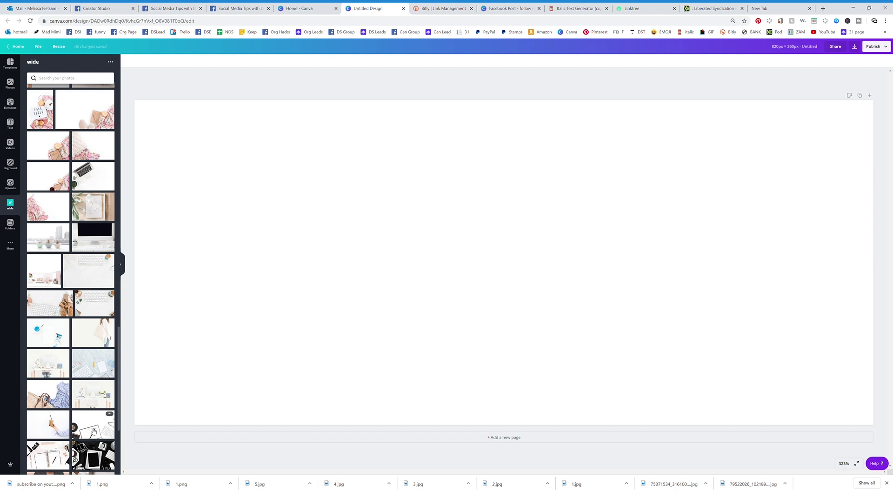
pyautogui.moveTo(94, 432); pyautogui.dragTo(158, 378)
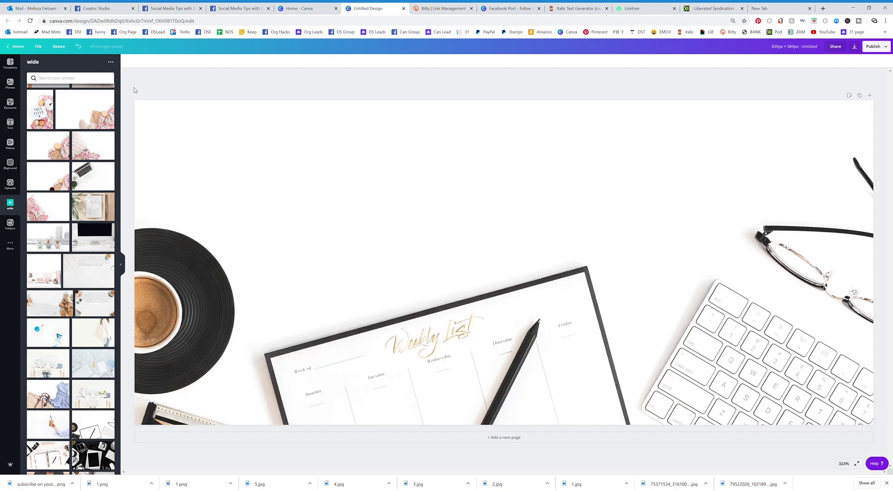
# Add a 'Social Media Tips' heading and duplicate it below as the word 'with'
pyautogui.click(10, 124)
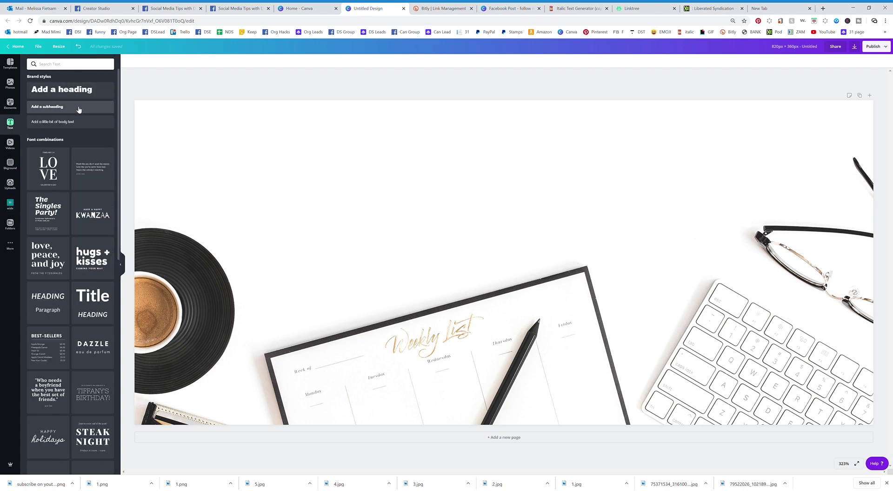
pyautogui.click(76, 90)
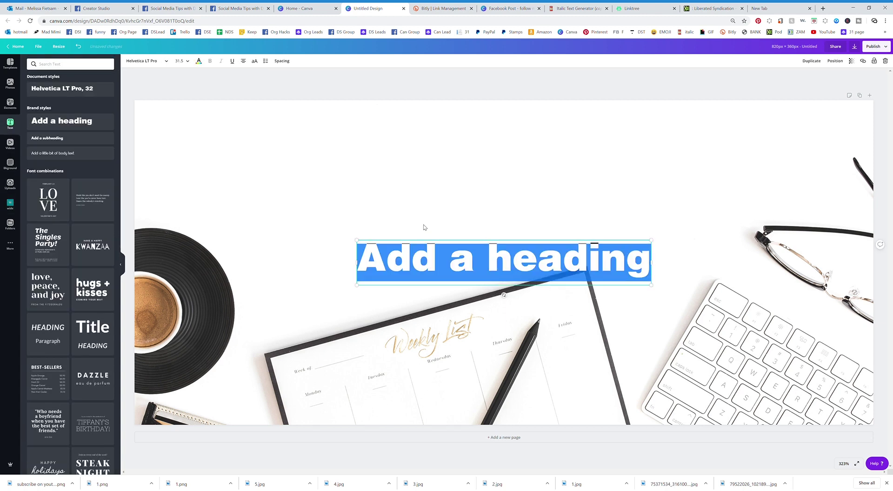
pyautogui.write('Social')
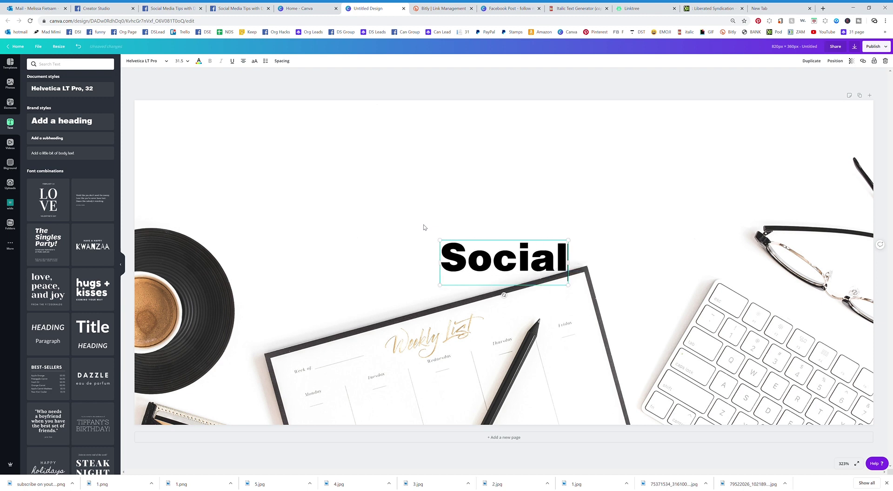
pyautogui.write(' Medi')
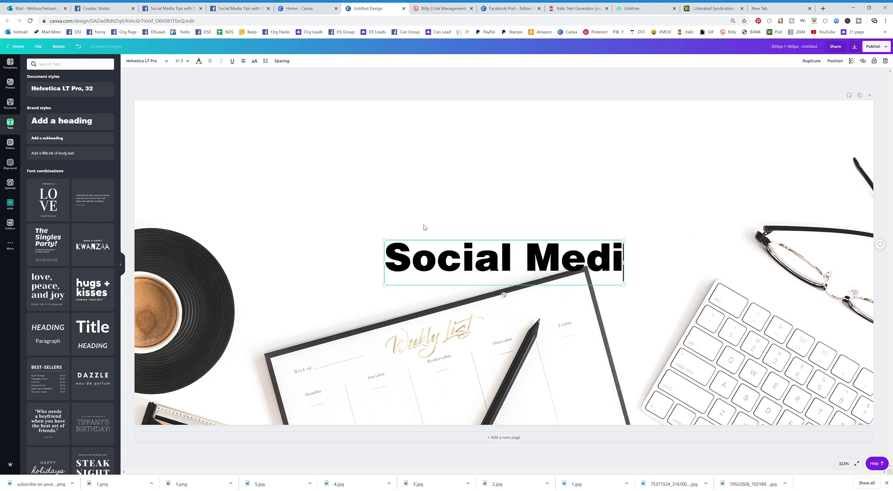
pyautogui.write('a Tips')
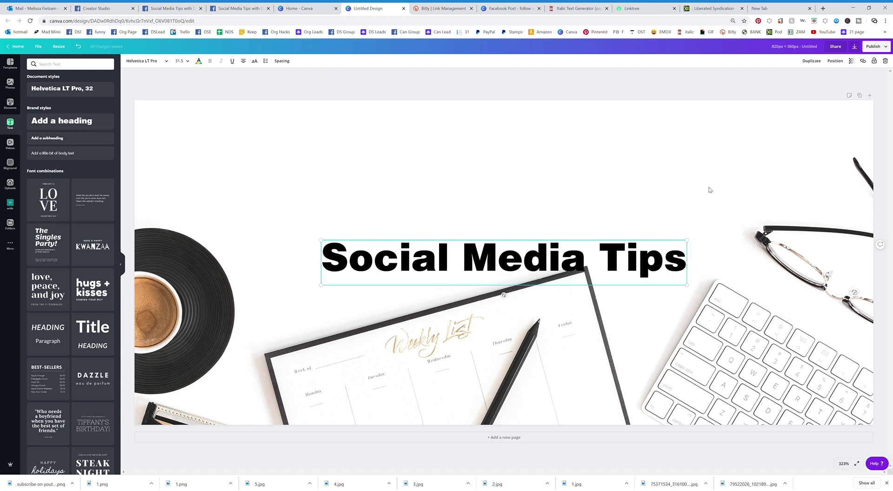
pyautogui.click(812, 61)
pyautogui.moveTo(631, 292); pyautogui.dragTo(611, 331)
pyautogui.tripleClick(611, 325)
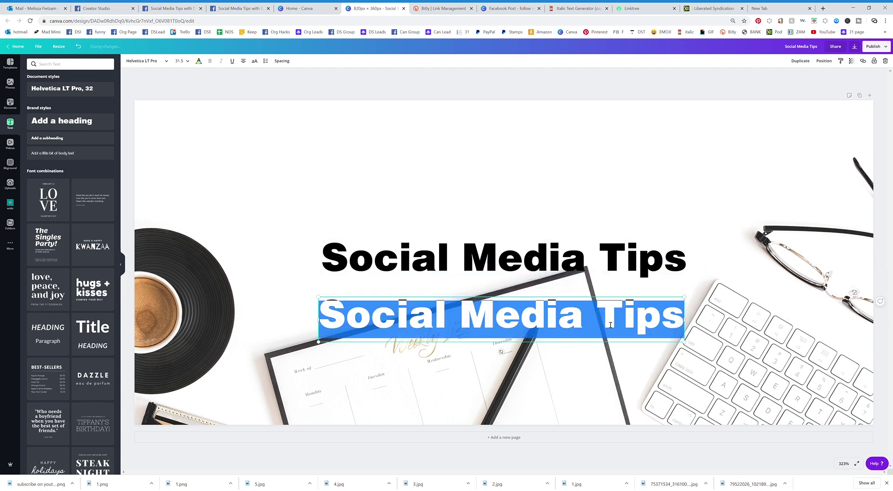
pyautogui.write('with')
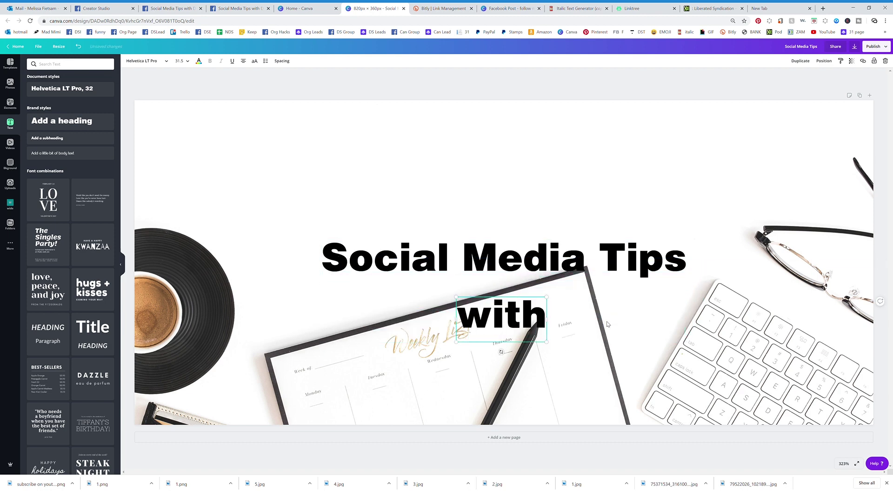
# Duplicate 'with' into 'Directly Social', fixing the typo, and spread the overlapping lines apart
pyautogui.click(801, 61)
pyautogui.moveTo(510, 336); pyautogui.dragTo(622, 325)
pyautogui.doubleClick(619, 319)
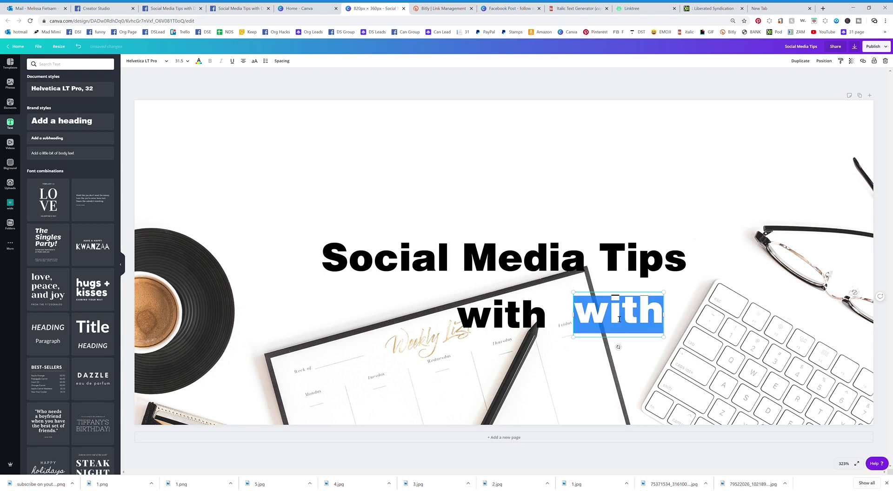
pyautogui.write('Directl')
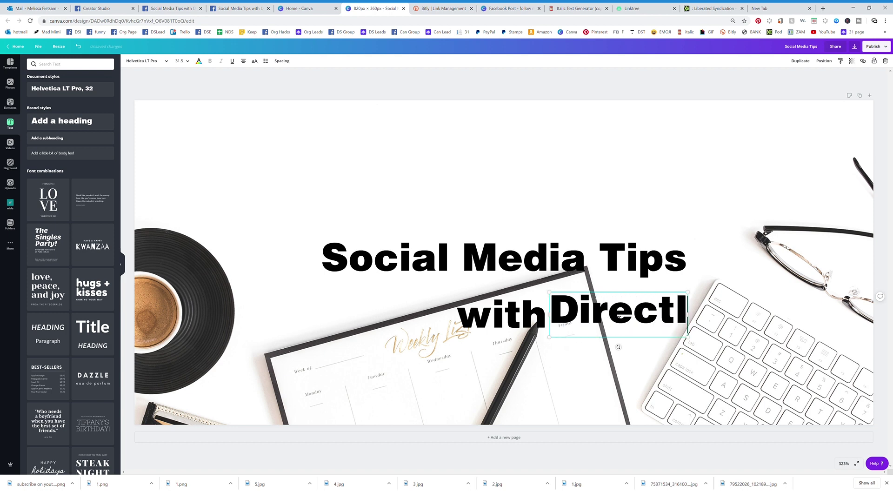
pyautogui.write('y Socail')
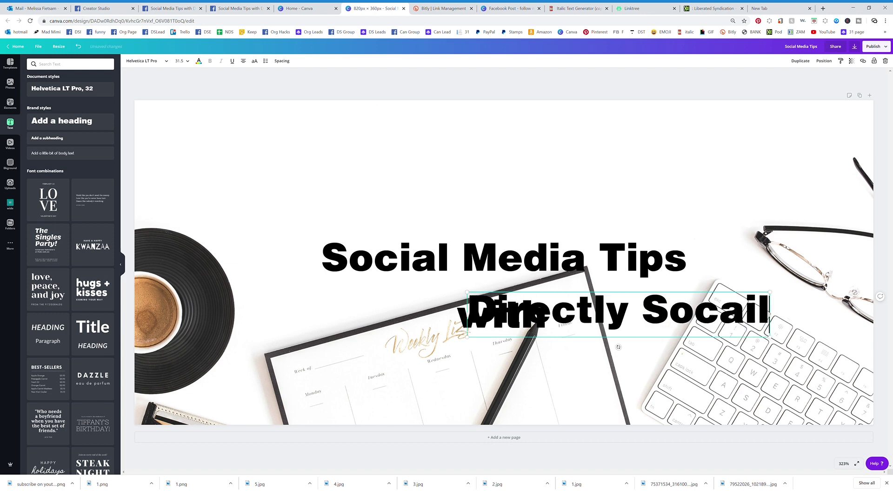
pyautogui.press('BackSpace')
pyautogui.press('BackSpace')
pyautogui.write('ial')
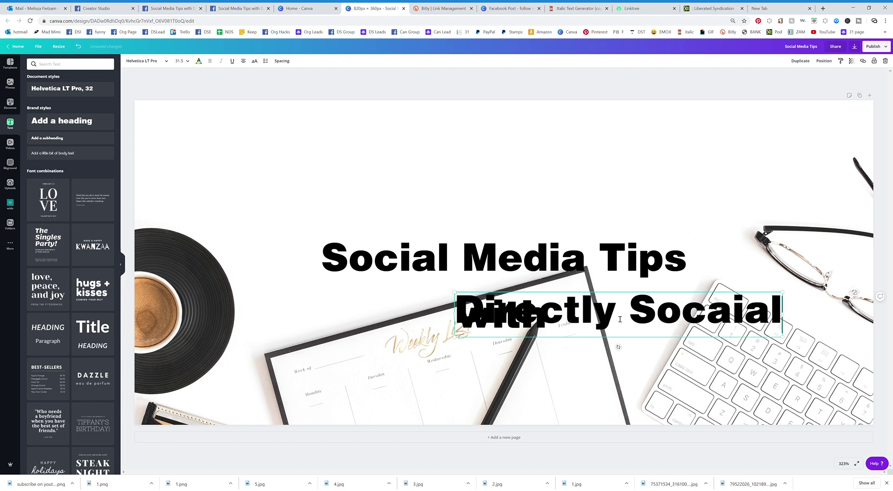
pyautogui.press('BackSpace')
pyautogui.press('BackSpace')
pyautogui.press('BackSpace')
pyautogui.press('BackSpace')
pyautogui.press('BackSpace')
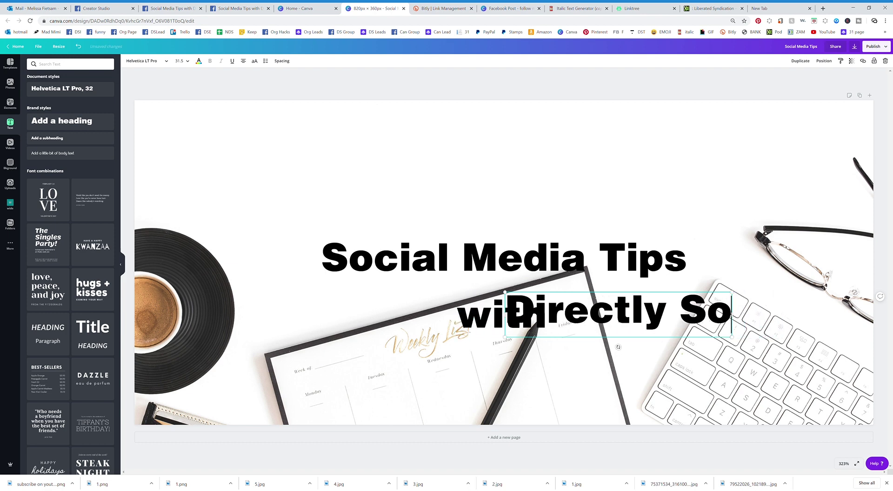
pyautogui.write('cial')
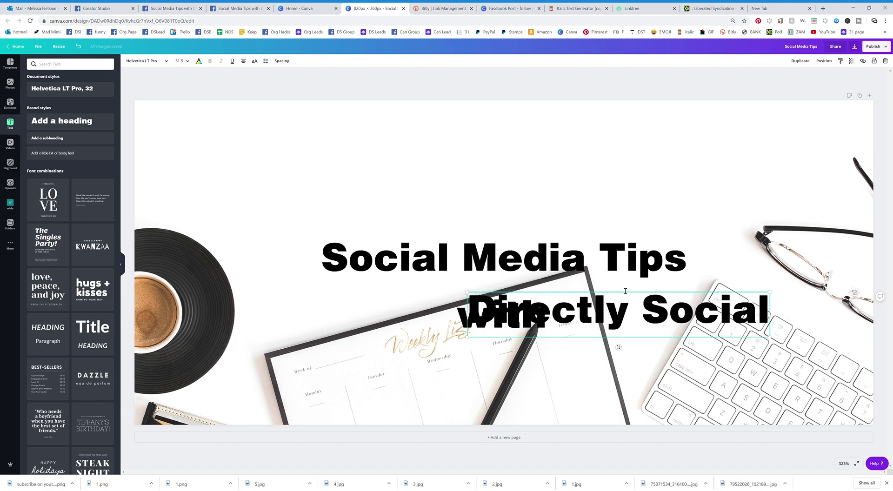
pyautogui.moveTo(656, 296); pyautogui.dragTo(696, 328)
pyautogui.moveTo(556, 259); pyautogui.dragTo(469, 193)
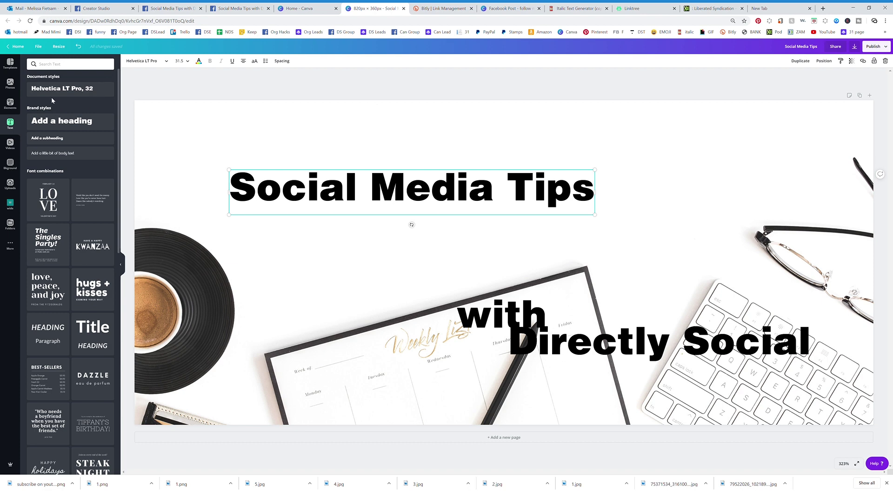
# Set the title in DINPro and make 'with' a half-size Blacksword script word
pyautogui.click(141, 64)
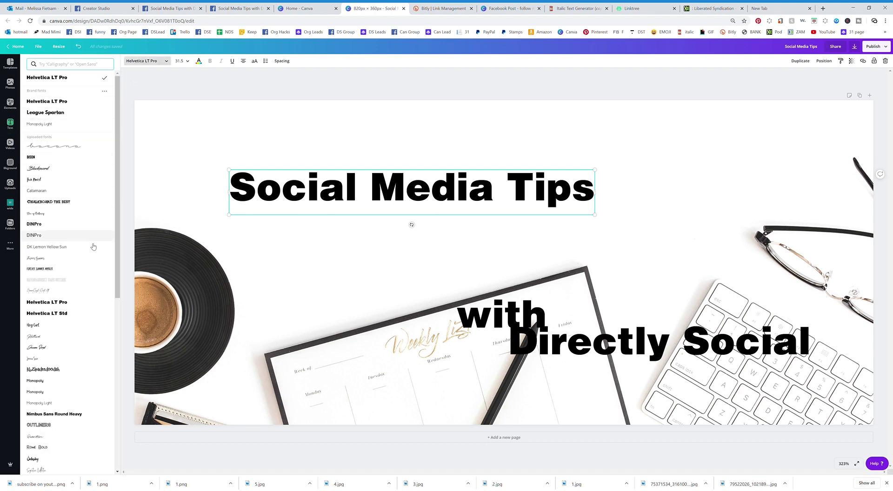
pyautogui.click(76, 225)
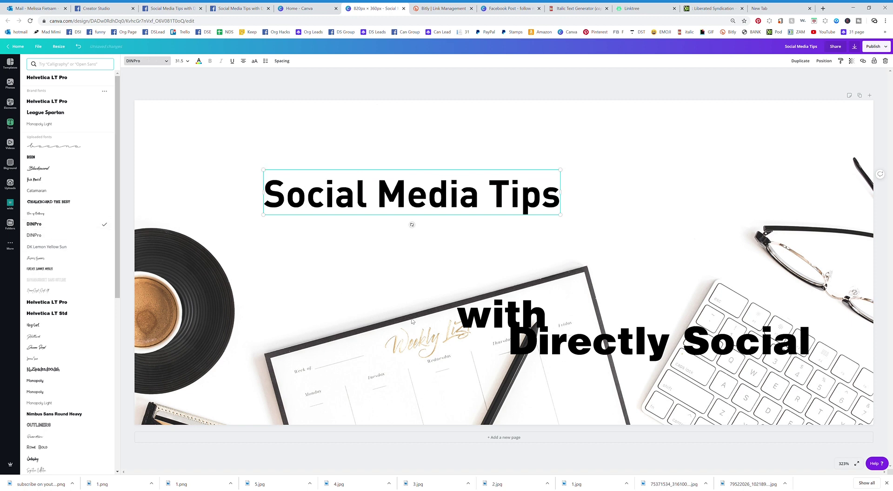
pyautogui.moveTo(473, 319); pyautogui.dragTo(329, 242)
pyautogui.click(347, 241)
pyautogui.doubleClick(338, 246)
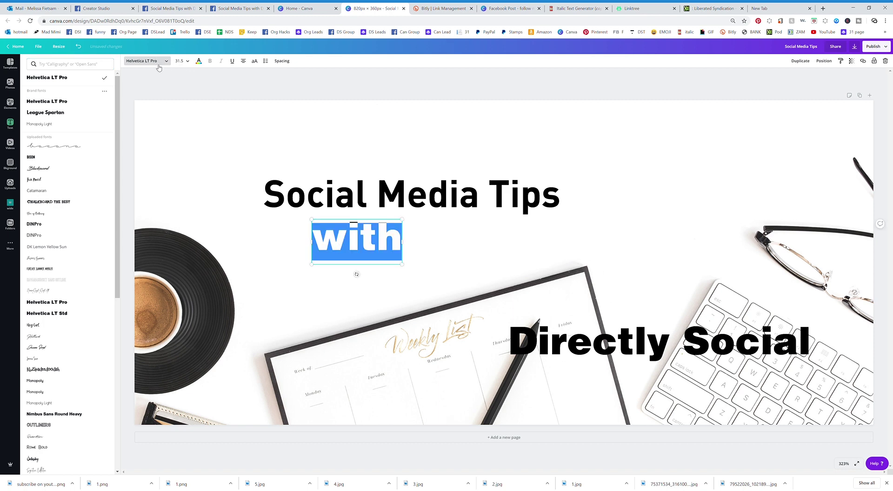
pyautogui.click(157, 64)
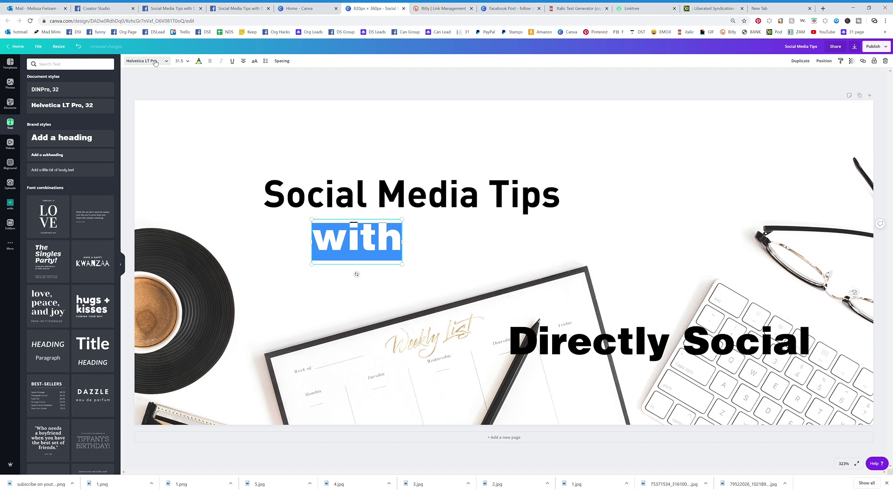
pyautogui.click(155, 63)
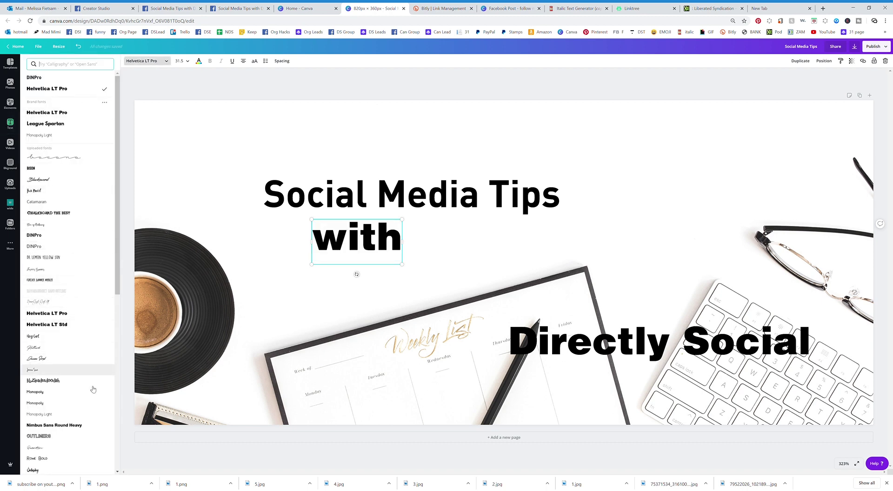
pyautogui.click(45, 180)
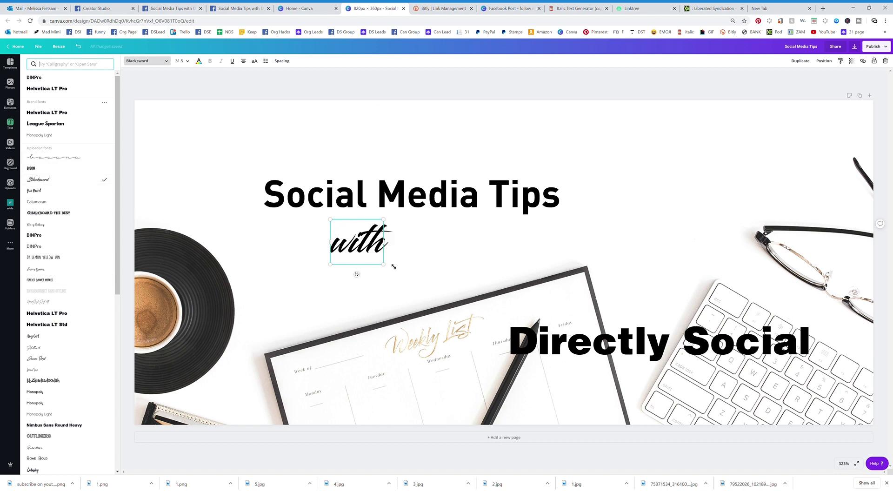
pyautogui.moveTo(386, 270); pyautogui.dragTo(361, 218)
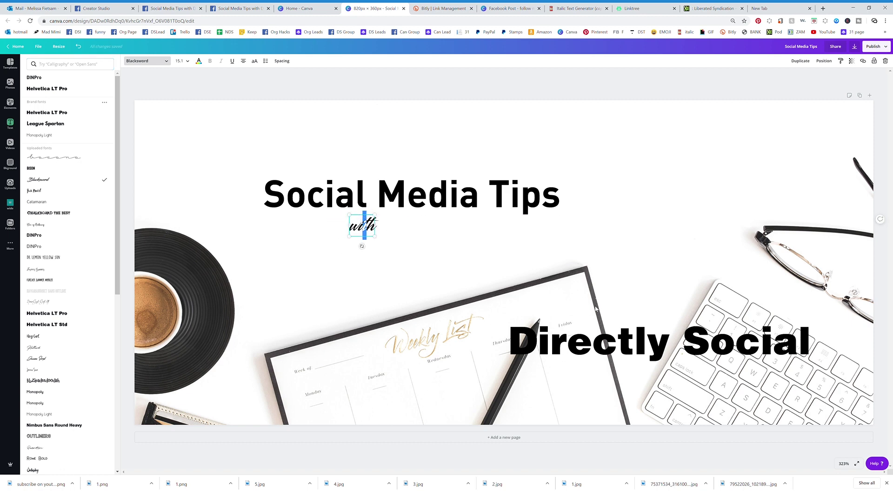
# Set 'Directly Social' in DINPro at size 22.4 beside 'with', and switch the title to DINPro Light
pyautogui.moveTo(605, 342); pyautogui.dragTo(492, 236)
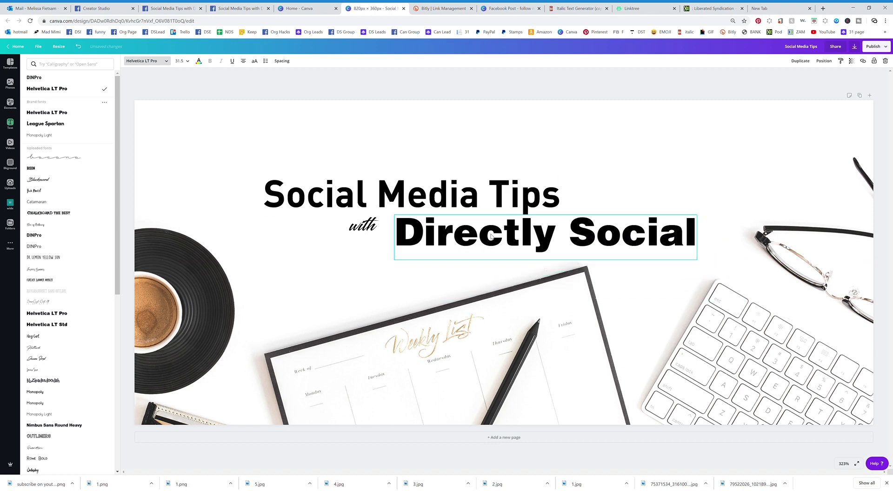
pyautogui.click(46, 236)
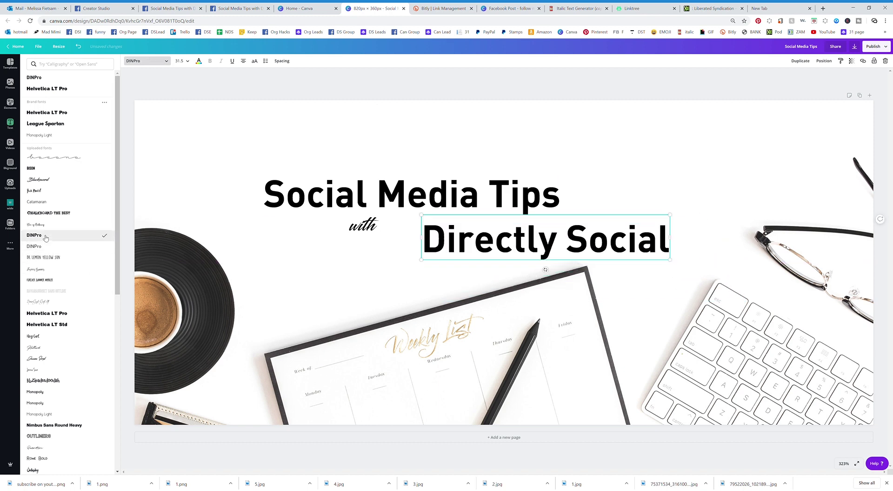
pyautogui.click(361, 200)
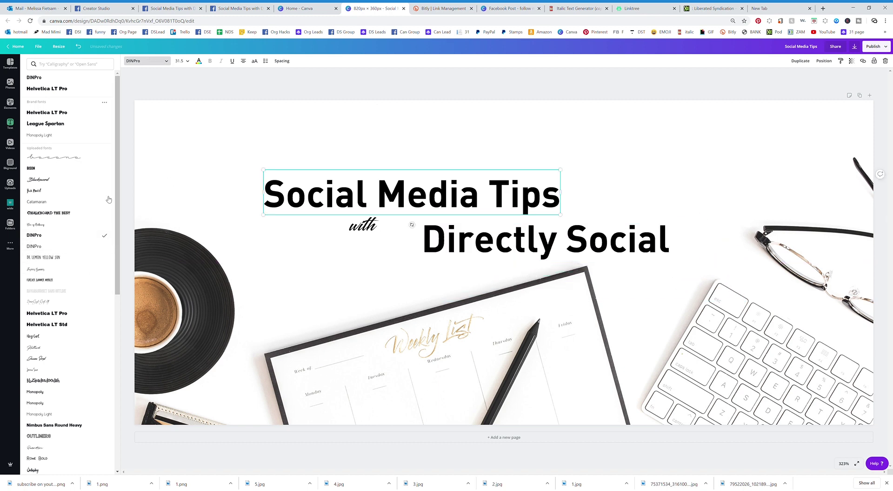
pyautogui.click(43, 248)
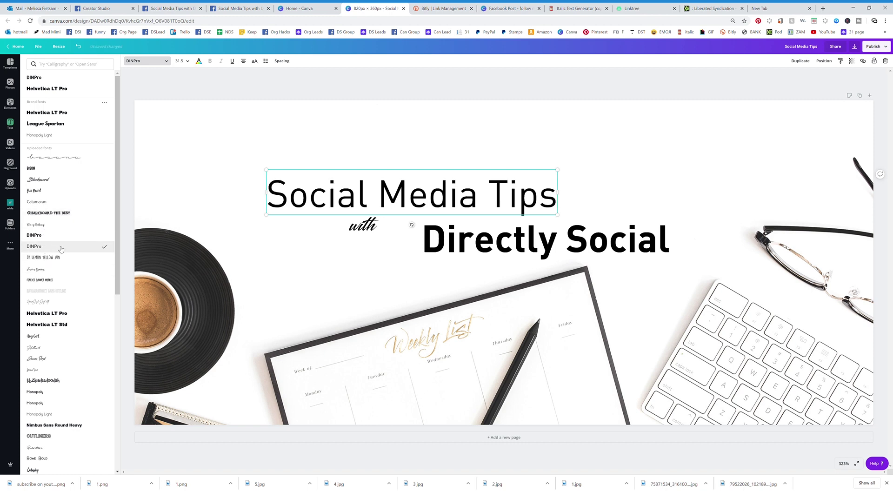
pyautogui.click(555, 239)
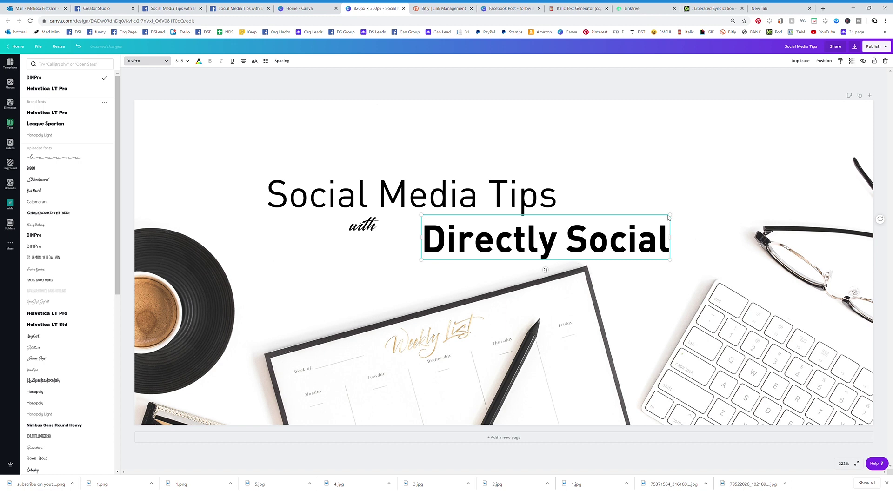
pyautogui.moveTo(673, 219); pyautogui.dragTo(600, 229)
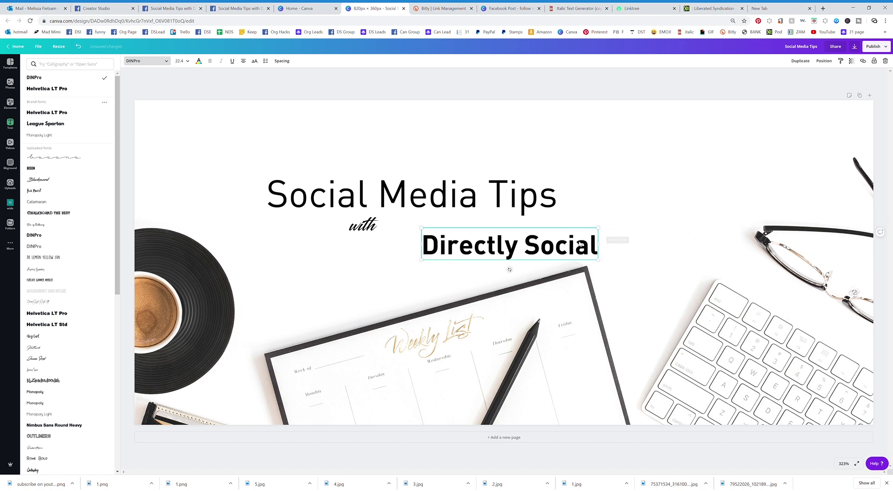
pyautogui.moveTo(550, 242); pyautogui.dragTo(513, 228)
pyautogui.moveTo(365, 232); pyautogui.dragTo(365, 237)
pyautogui.click(471, 231)
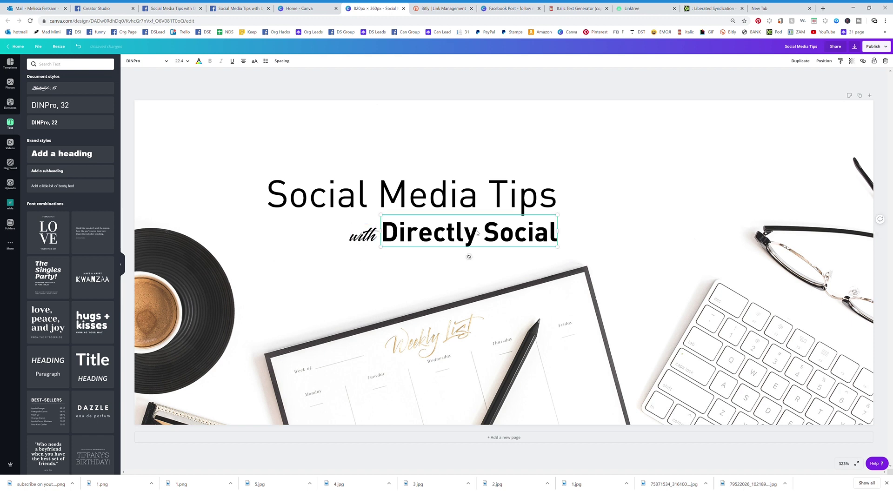
# Colour the word 'Directly' grey from Default Colors, leaving 'Social' black
pyautogui.moveTo(478, 233); pyautogui.dragTo(392, 234)
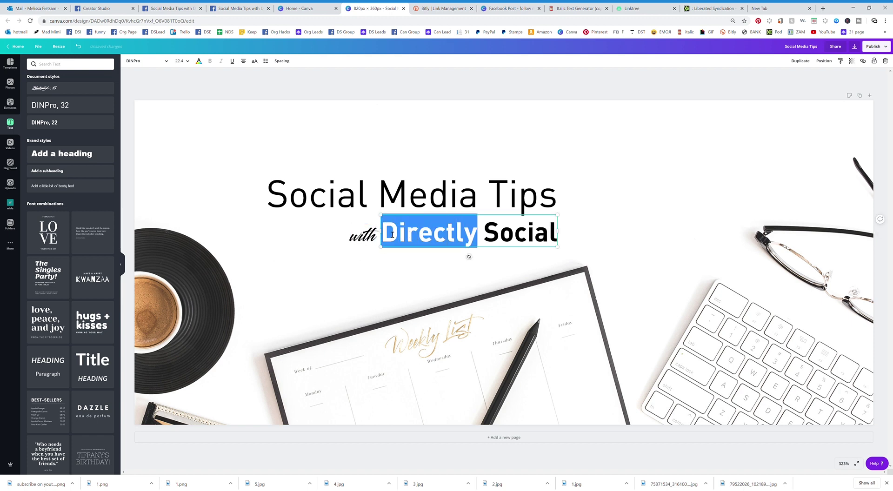
pyautogui.click(198, 61)
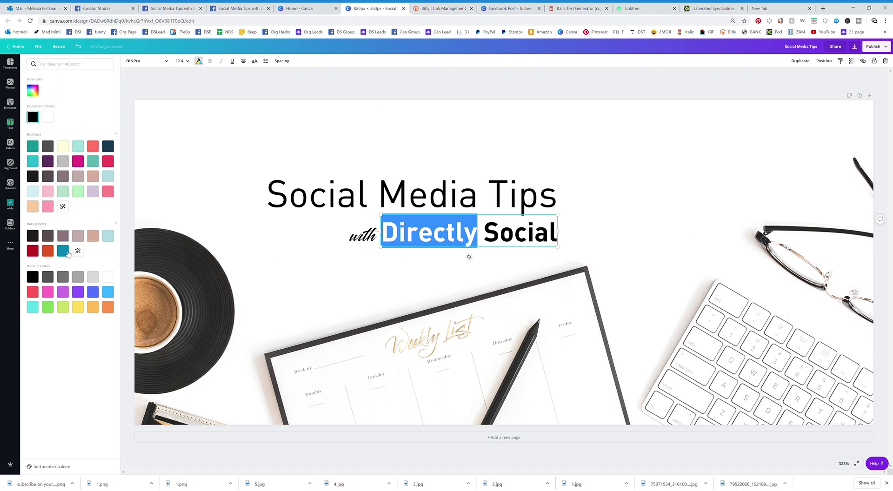
pyautogui.click(77, 277)
pyautogui.click(351, 123)
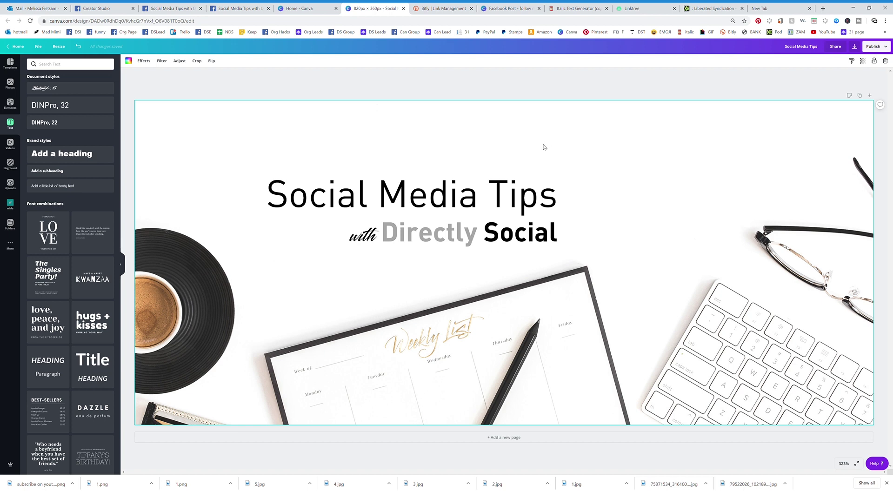
pyautogui.click(512, 208)
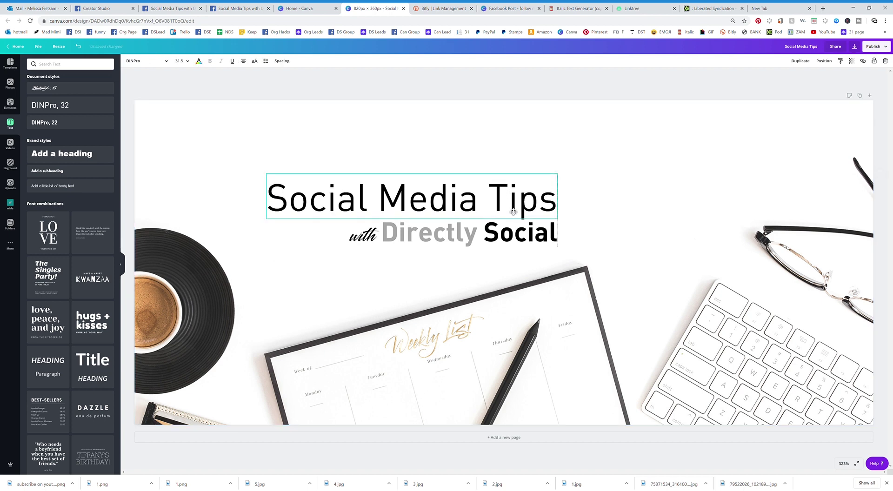
pyautogui.click(498, 149)
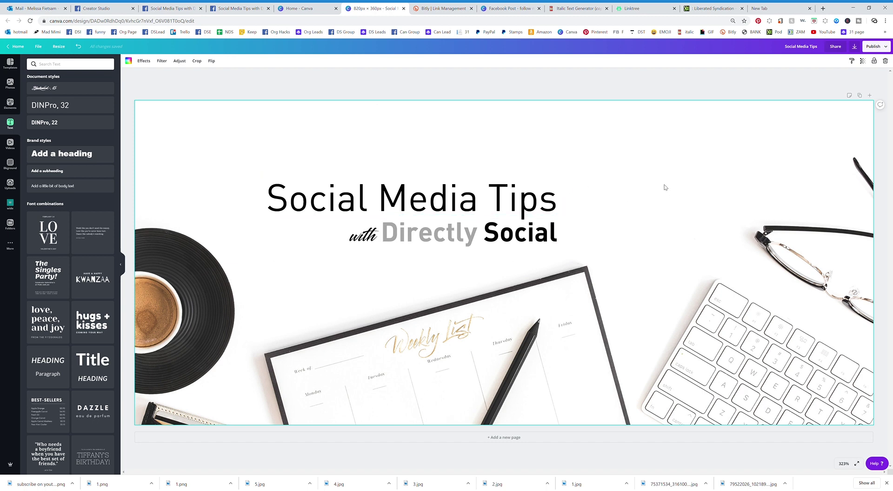
# Add a square shape and reshape it into a narrow bar beside 'Social Media Tips'
pyautogui.click(11, 104)
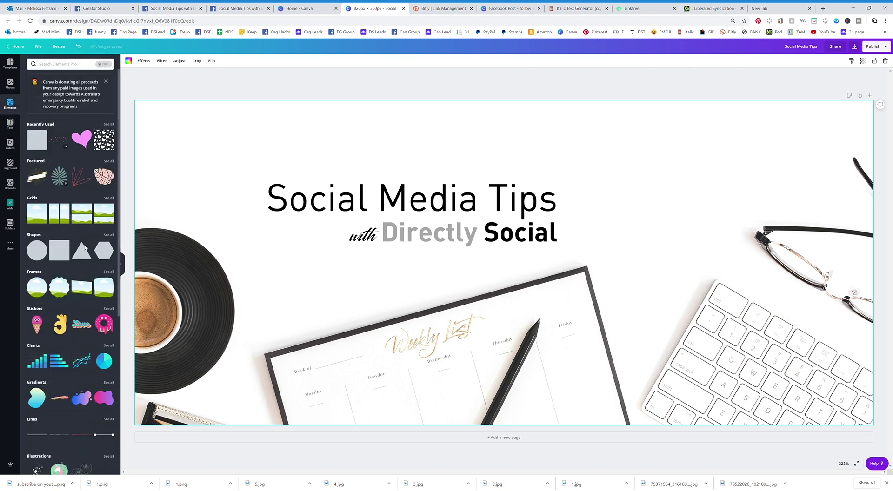
pyautogui.click(59, 252)
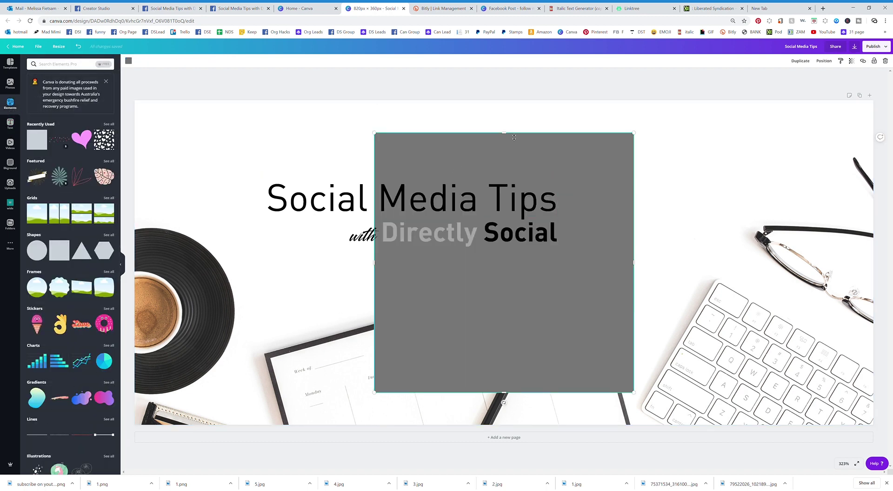
pyautogui.moveTo(508, 139); pyautogui.dragTo(534, 351)
pyautogui.moveTo(637, 372); pyautogui.dragTo(501, 374)
pyautogui.moveTo(567, 308); pyautogui.dragTo(653, 207)
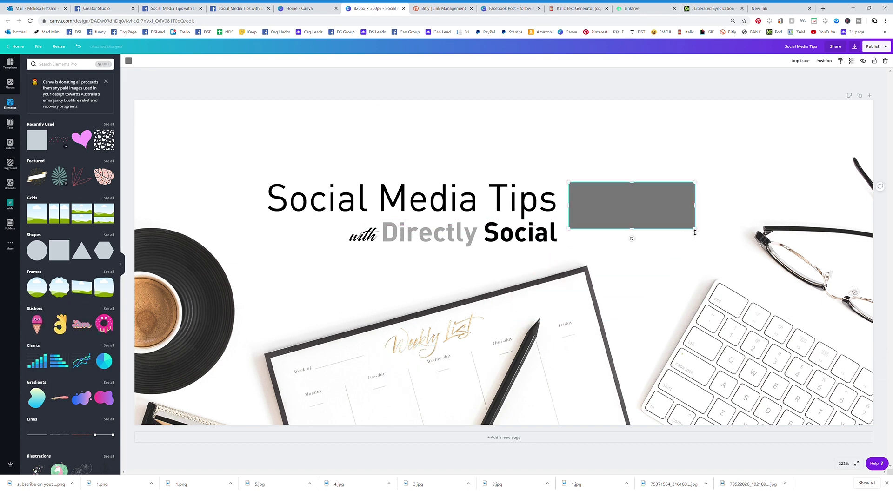
# Enlarge the rectangle and fill it with solid black
pyautogui.moveTo(698, 233); pyautogui.dragTo(726, 256)
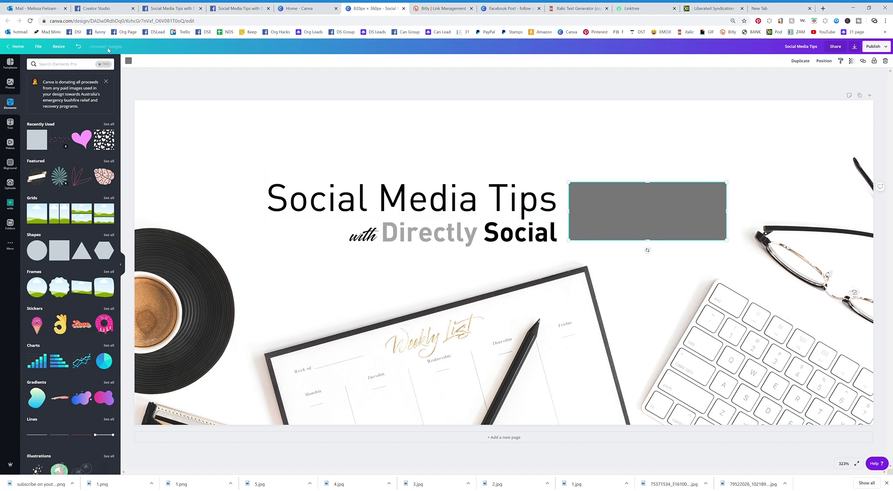
pyautogui.click(129, 60)
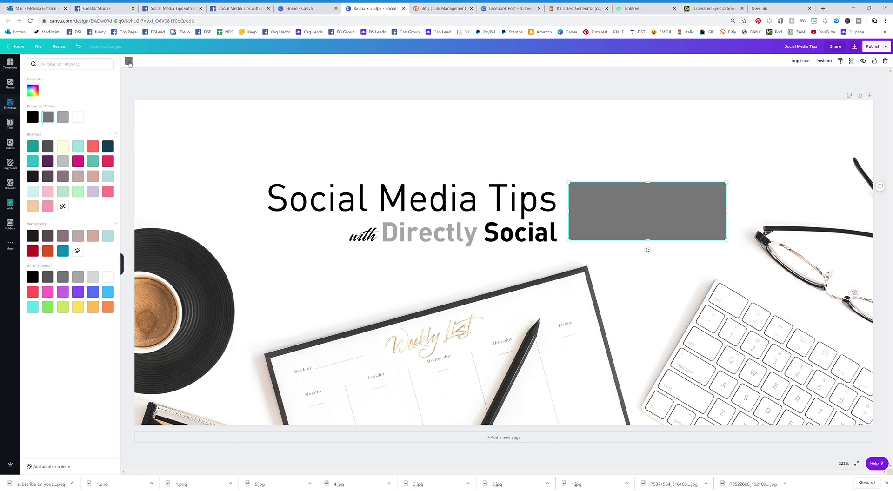
pyautogui.click(34, 118)
pyautogui.press('Escape')
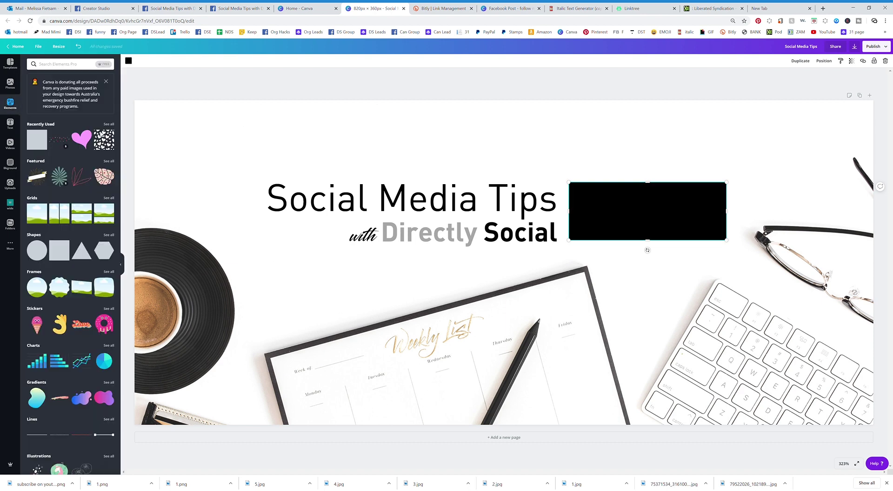
pyautogui.click(13, 128)
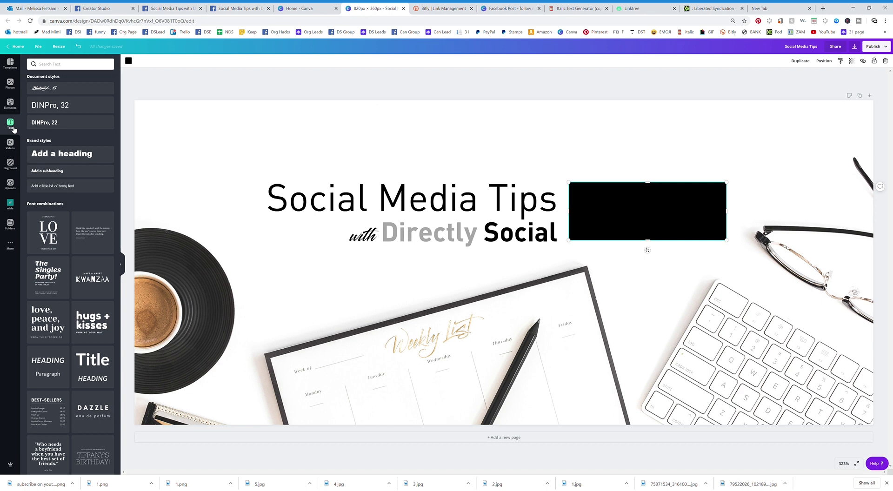
# Add a 'CLICK HERE' heading, shrink it, and place it over the black rectangle
pyautogui.click(51, 158)
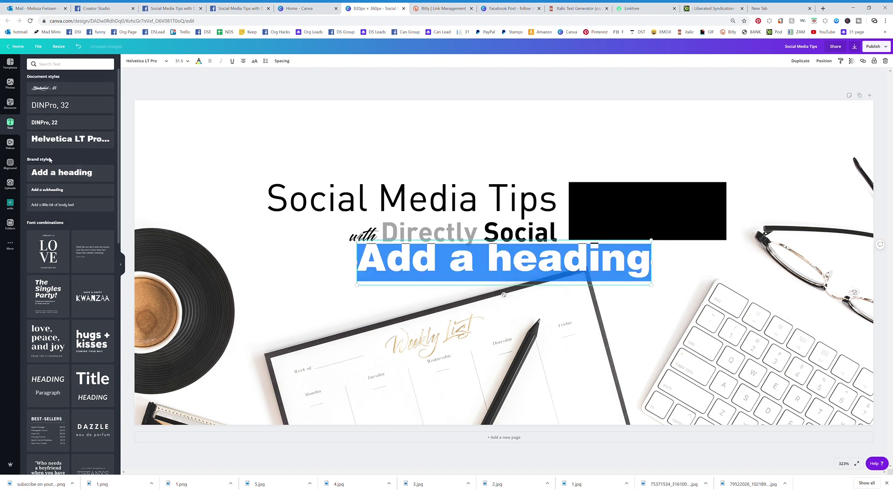
pyautogui.write('CLICK HERE')
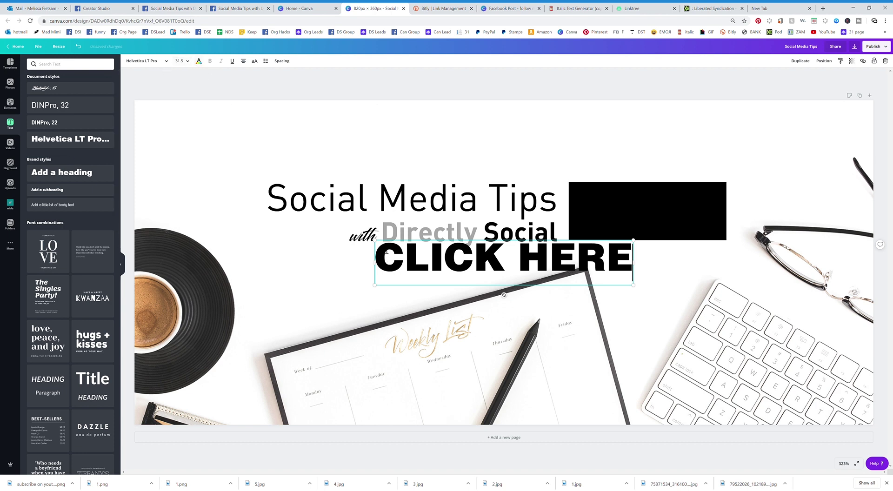
pyautogui.moveTo(377, 243); pyautogui.dragTo(452, 256)
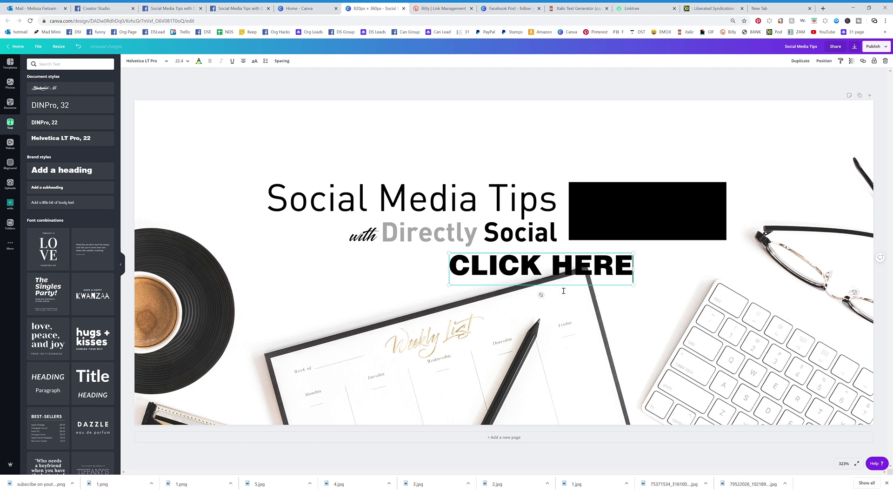
pyautogui.moveTo(563, 289); pyautogui.dragTo(691, 223)
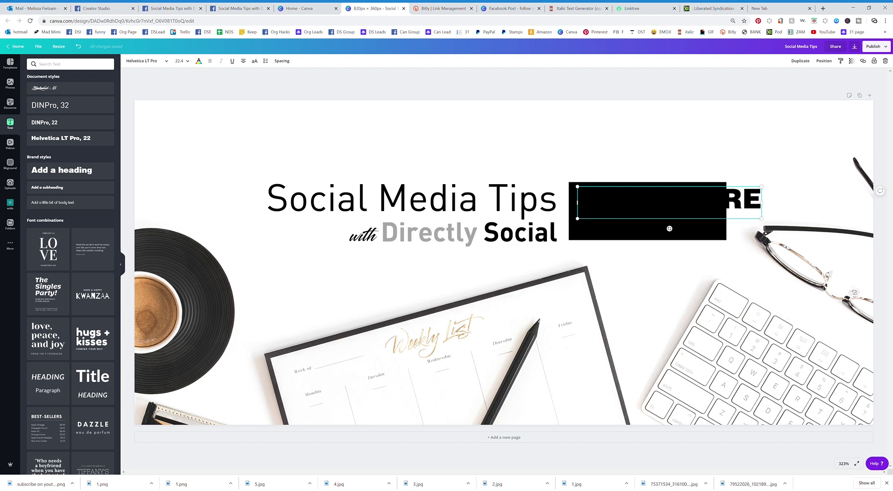
# Make CLICK HERE white, split it onto two lines at 0.58 line height, and shift it left
pyautogui.click(200, 62)
pyautogui.click(64, 118)
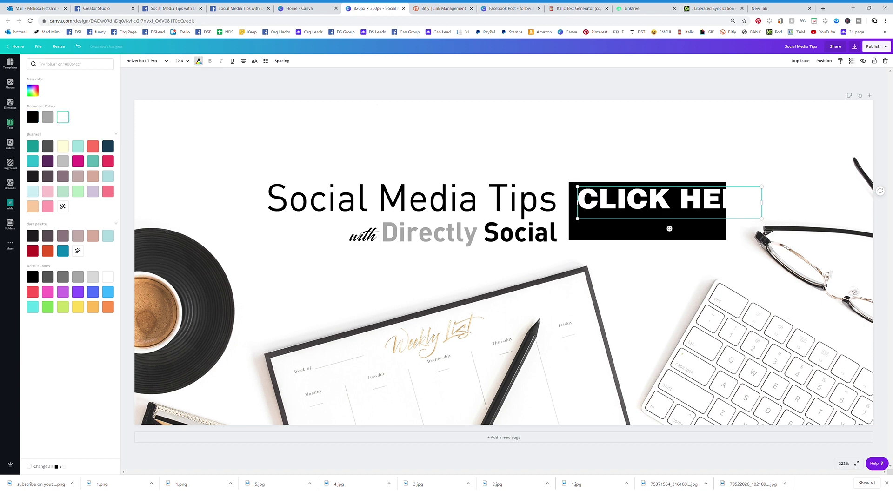
pyautogui.click(680, 204)
pyautogui.press('Return')
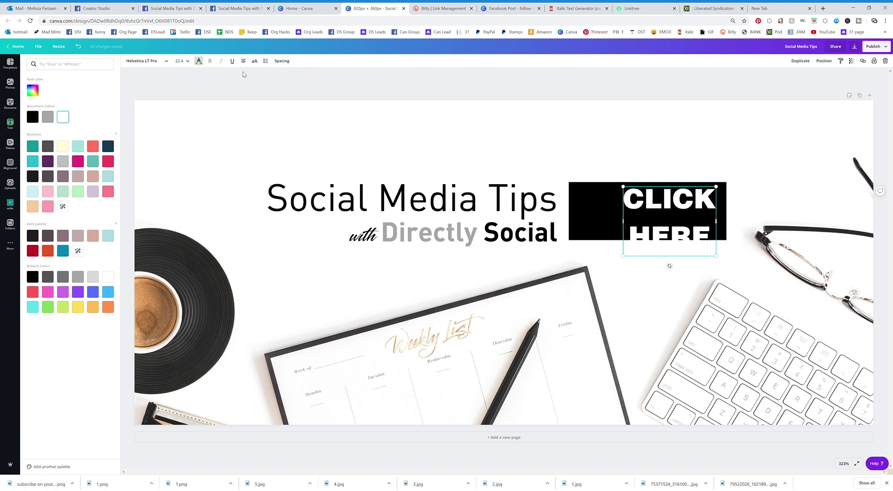
pyautogui.click(282, 61)
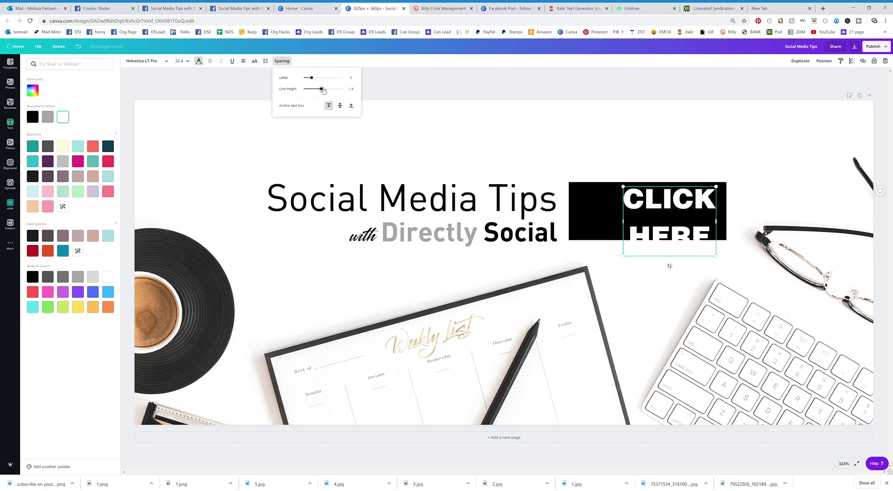
pyautogui.moveTo(324, 91); pyautogui.dragTo(306, 91)
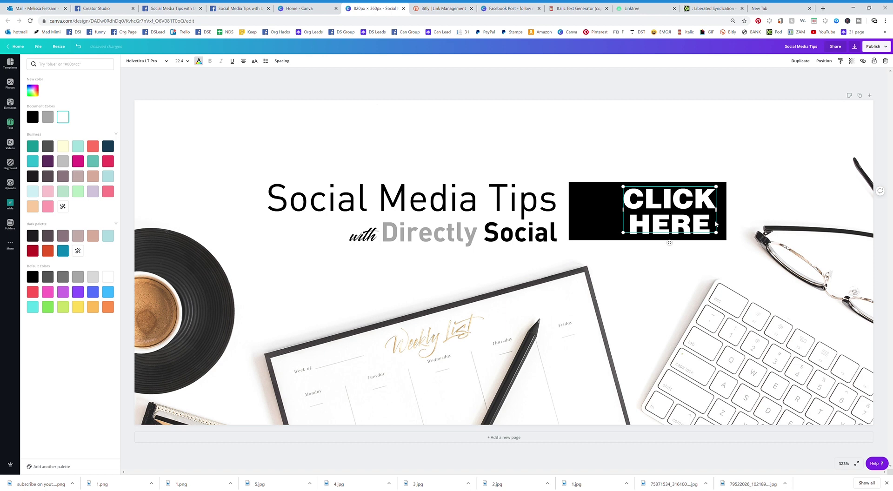
pyautogui.moveTo(670, 220); pyautogui.dragTo(629, 219)
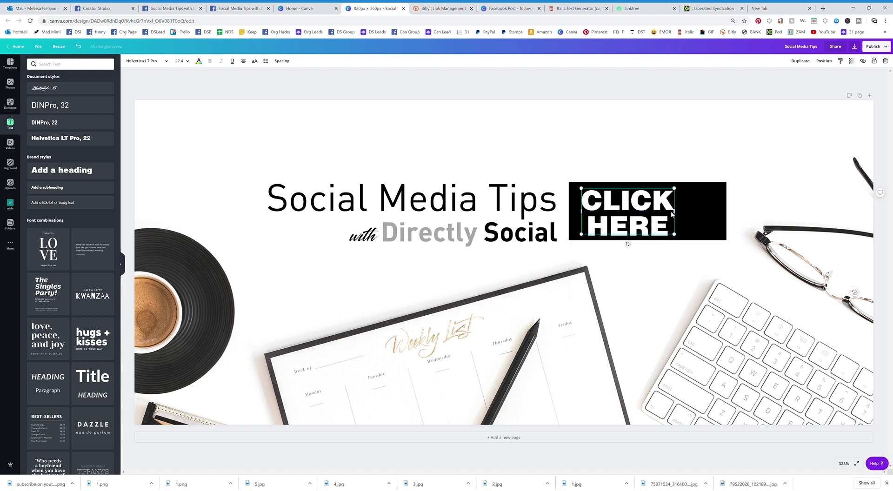
# Trim the black box's right, left and top edges, then centre CLICK HERE over it
pyautogui.click(697, 220)
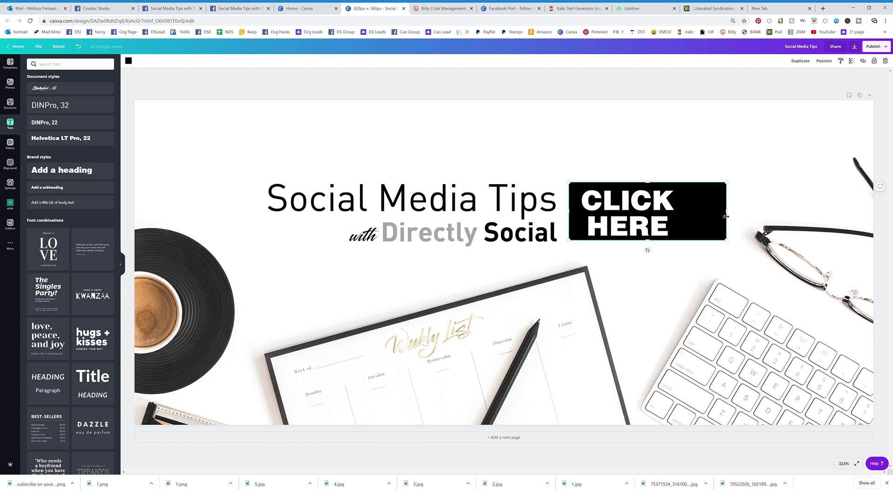
pyautogui.moveTo(730, 216); pyautogui.dragTo(682, 221)
pyautogui.moveTo(572, 217); pyautogui.dragTo(579, 217)
pyautogui.moveTo(631, 182); pyautogui.dragTo(631, 190)
pyautogui.click(630, 225)
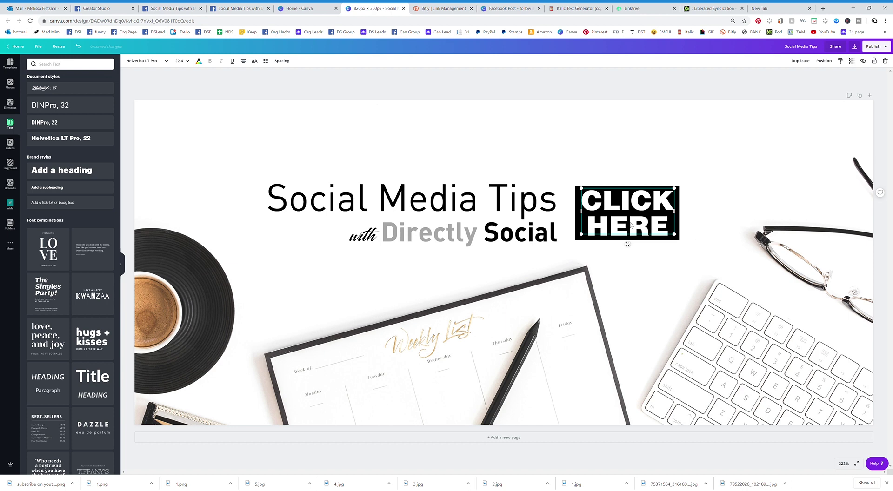
pyautogui.moveTo(631, 225); pyautogui.dragTo(629, 221)
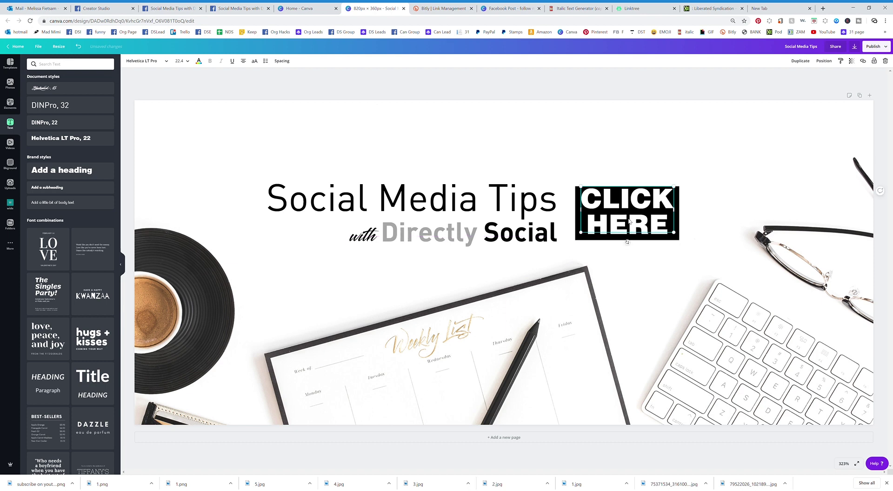
pyautogui.click(635, 268)
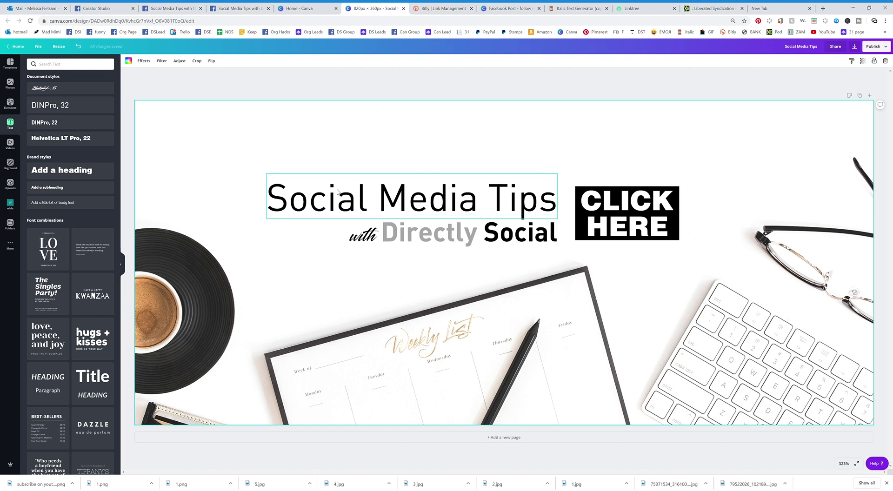
# Widen the black box and the CLICK HERE text box to the right
pyautogui.click(581, 217)
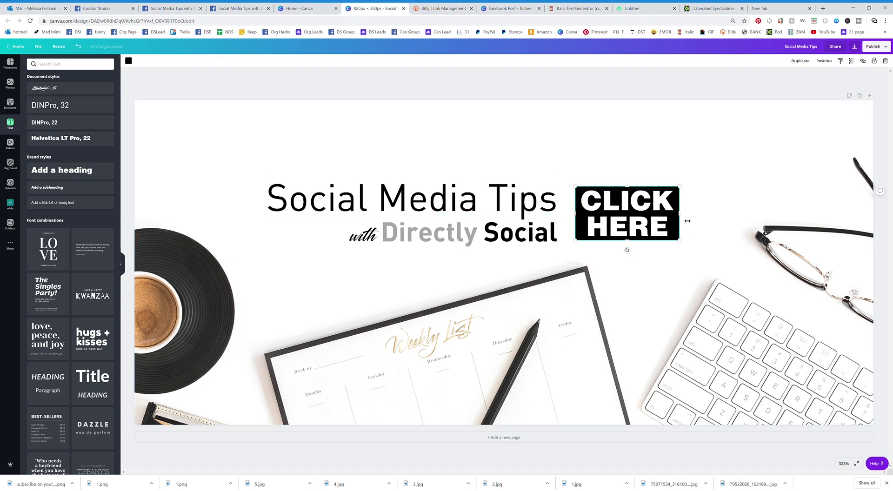
pyautogui.moveTo(684, 217); pyautogui.dragTo(787, 217)
pyautogui.click(646, 219)
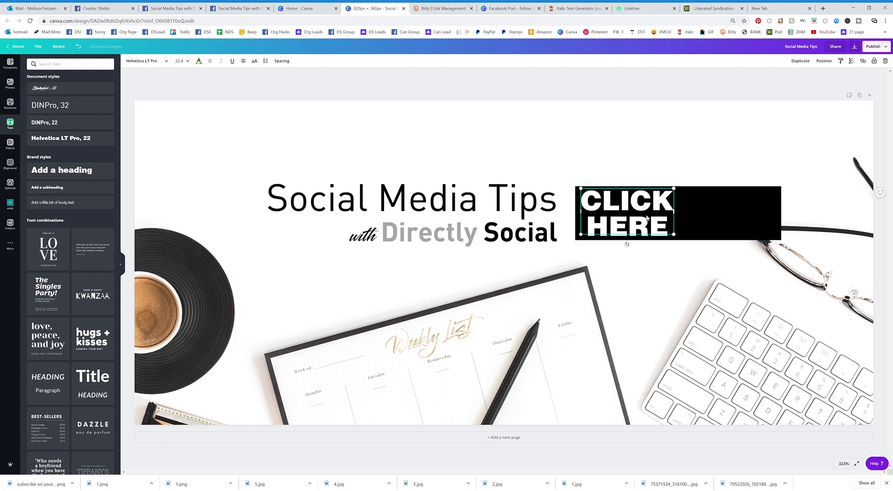
pyautogui.moveTo(679, 217); pyautogui.dragTo(744, 217)
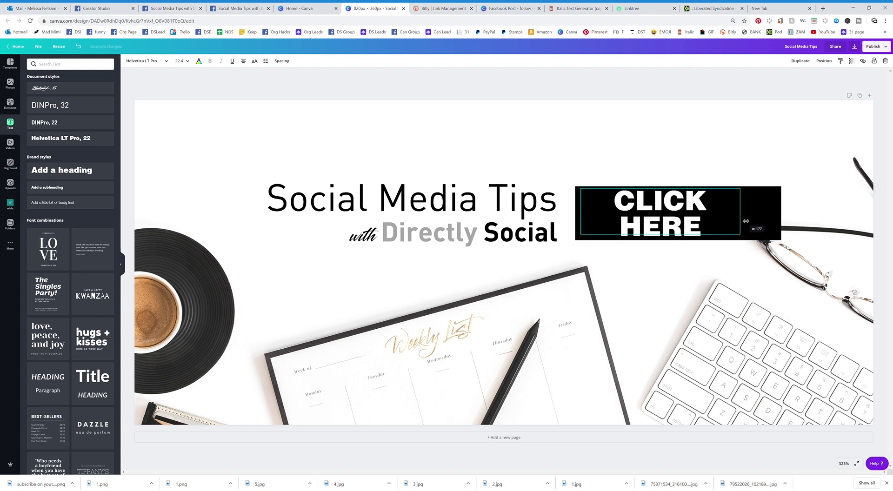
# Put CLICK HERE on one line across the box and enlarge it to size 23.4
pyautogui.click(618, 227)
pyautogui.press('Return')
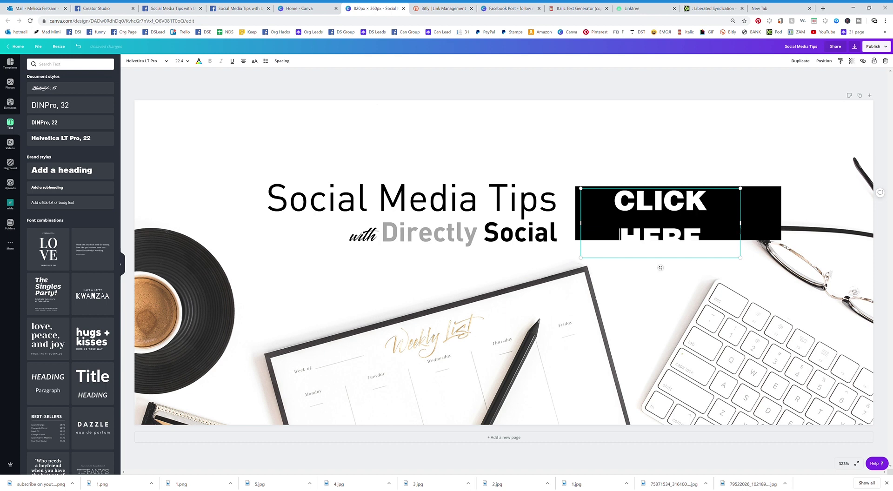
pyautogui.moveTo(741, 224); pyautogui.dragTo(775, 226)
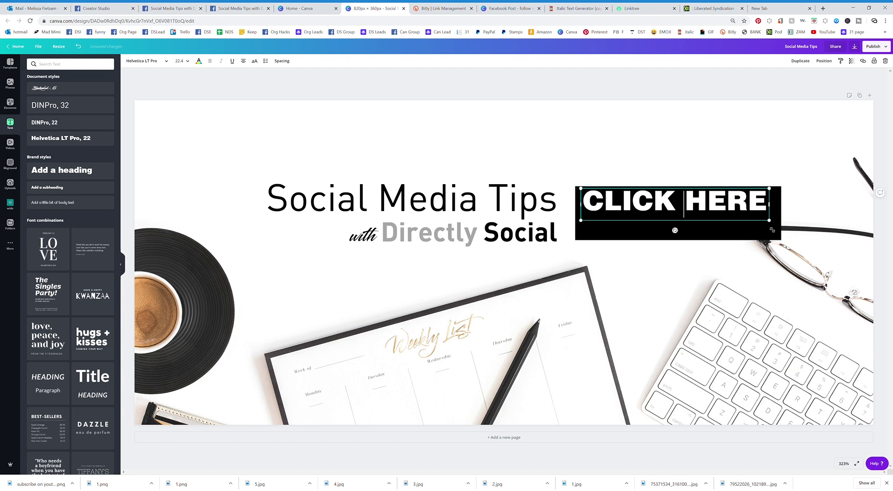
pyautogui.moveTo(775, 227); pyautogui.dragTo(781, 231)
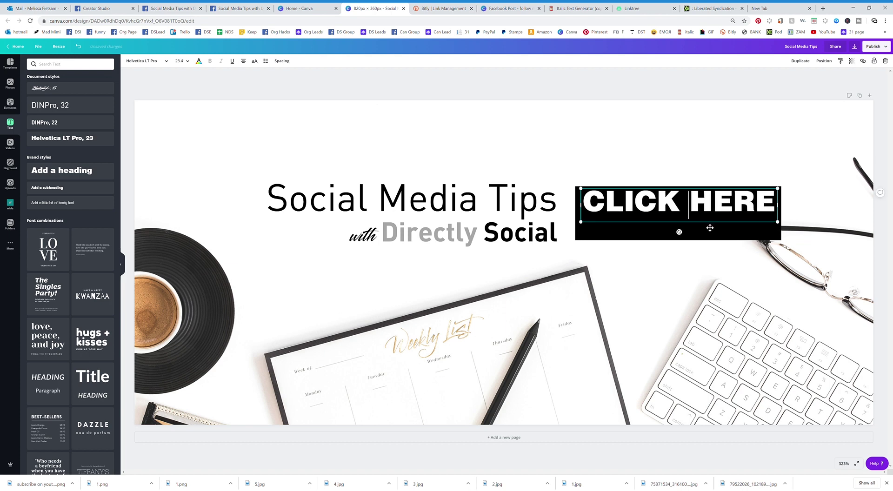